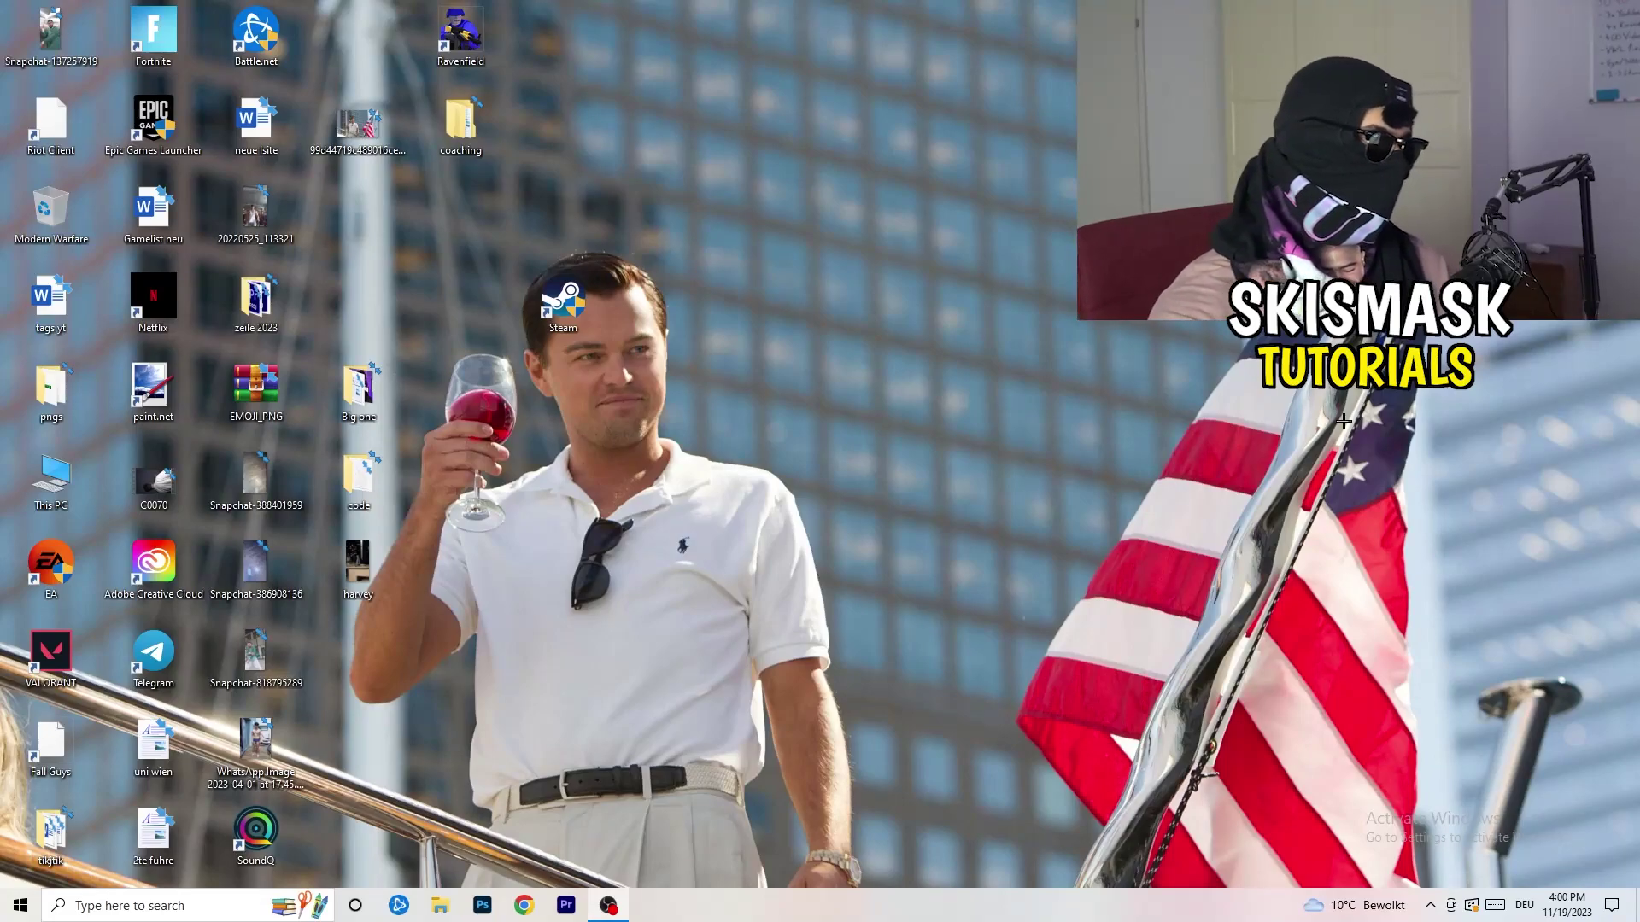
Open Windows Settings to Gaming > Captures, where background and game audio recording are off
{"action": "left_click", "coordinate": [20, 906]}
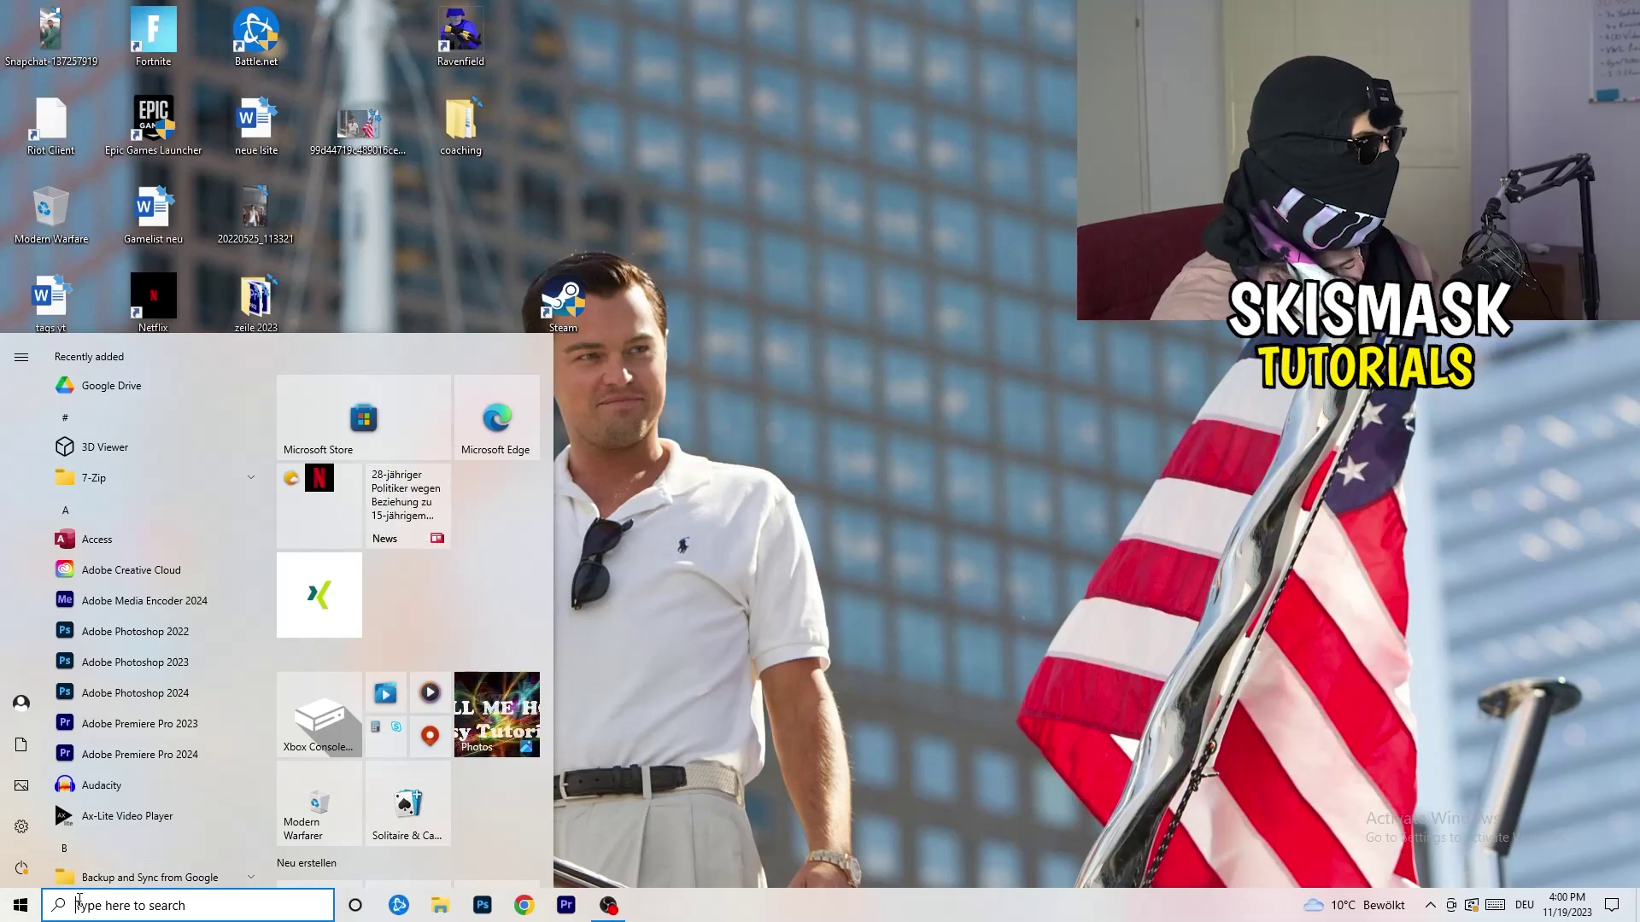
{"action": "left_click", "coordinate": [21, 826]}
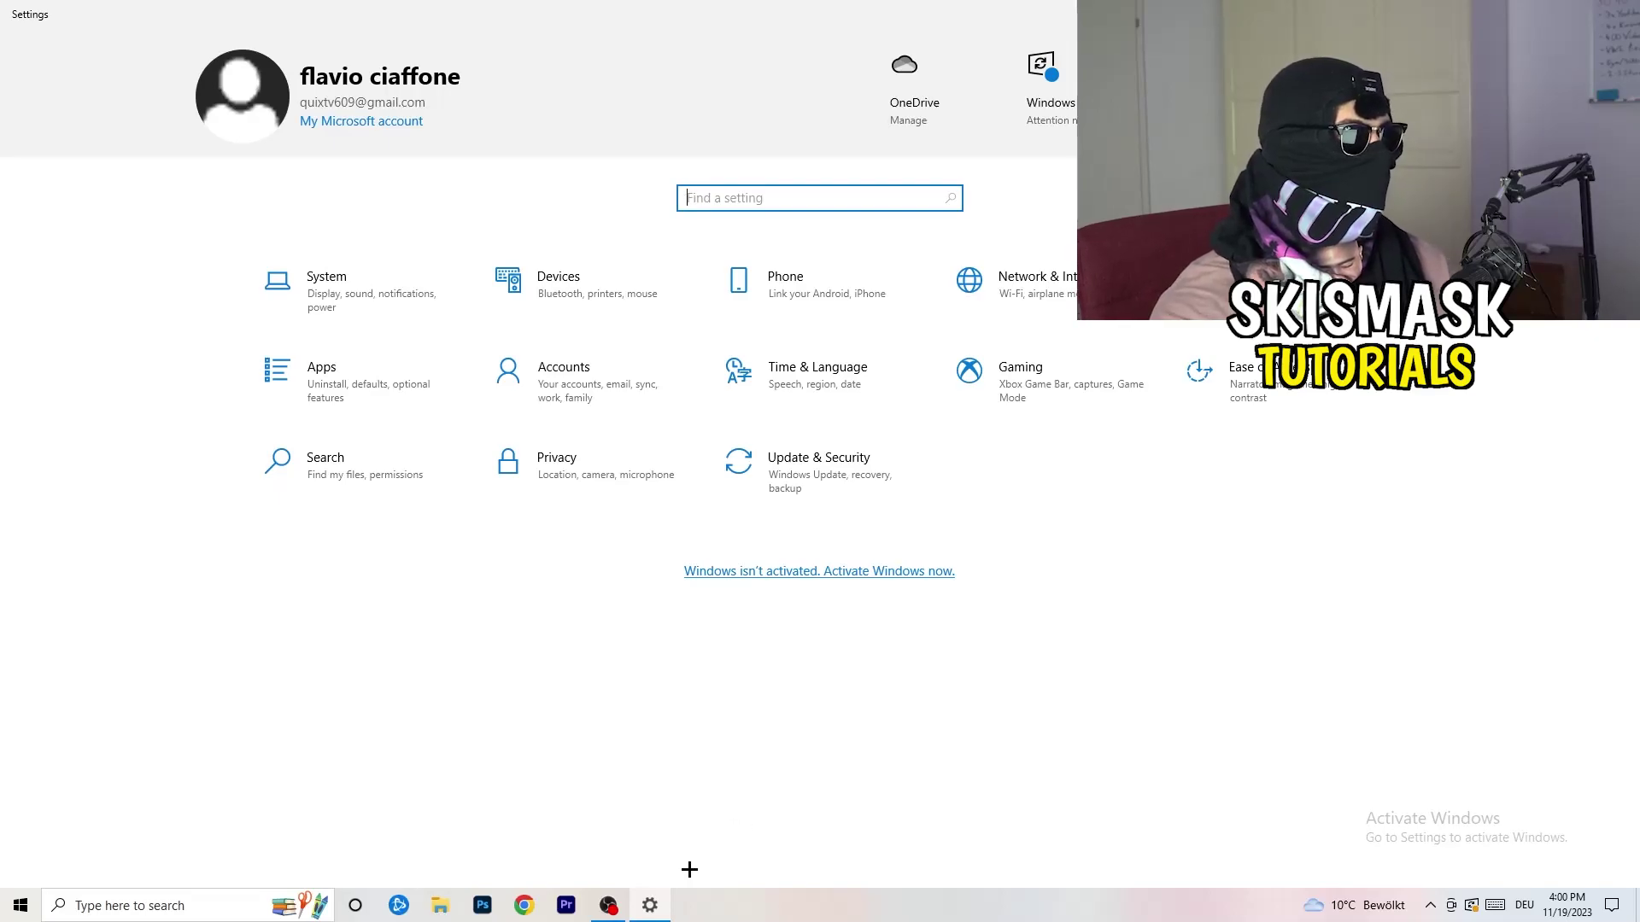
{"action": "left_click", "coordinate": [1020, 375]}
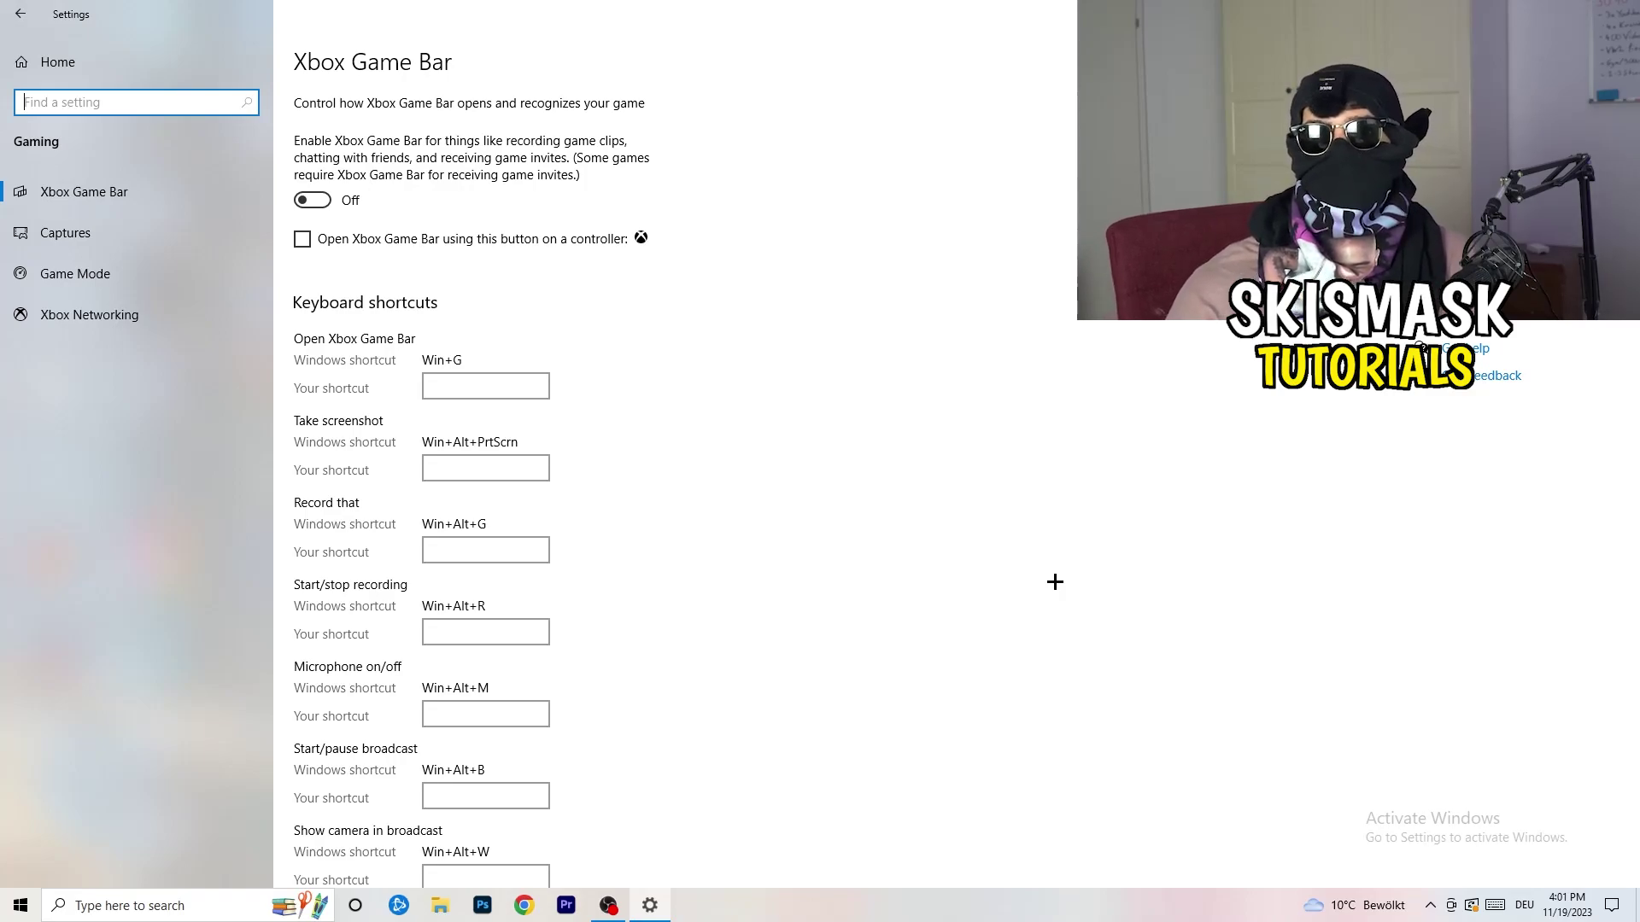
{"action": "left_click", "coordinate": [136, 237]}
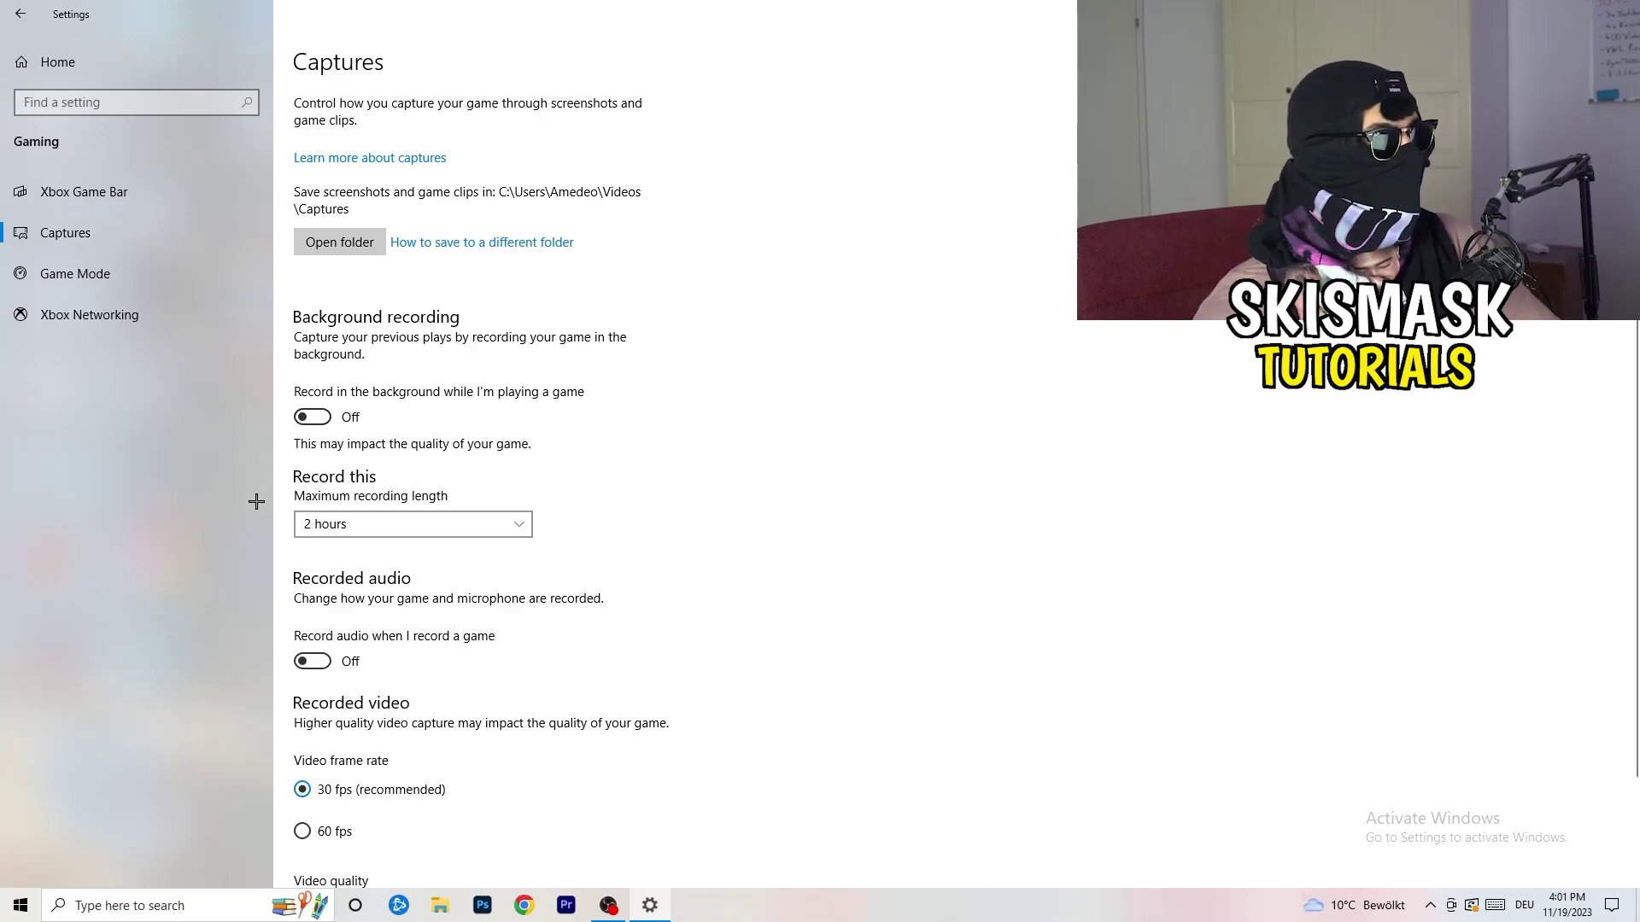
Keep the maximum recording length at 2 hours
{"action": "left_click", "coordinate": [418, 525]}
{"action": "left_click", "coordinate": [752, 564]}
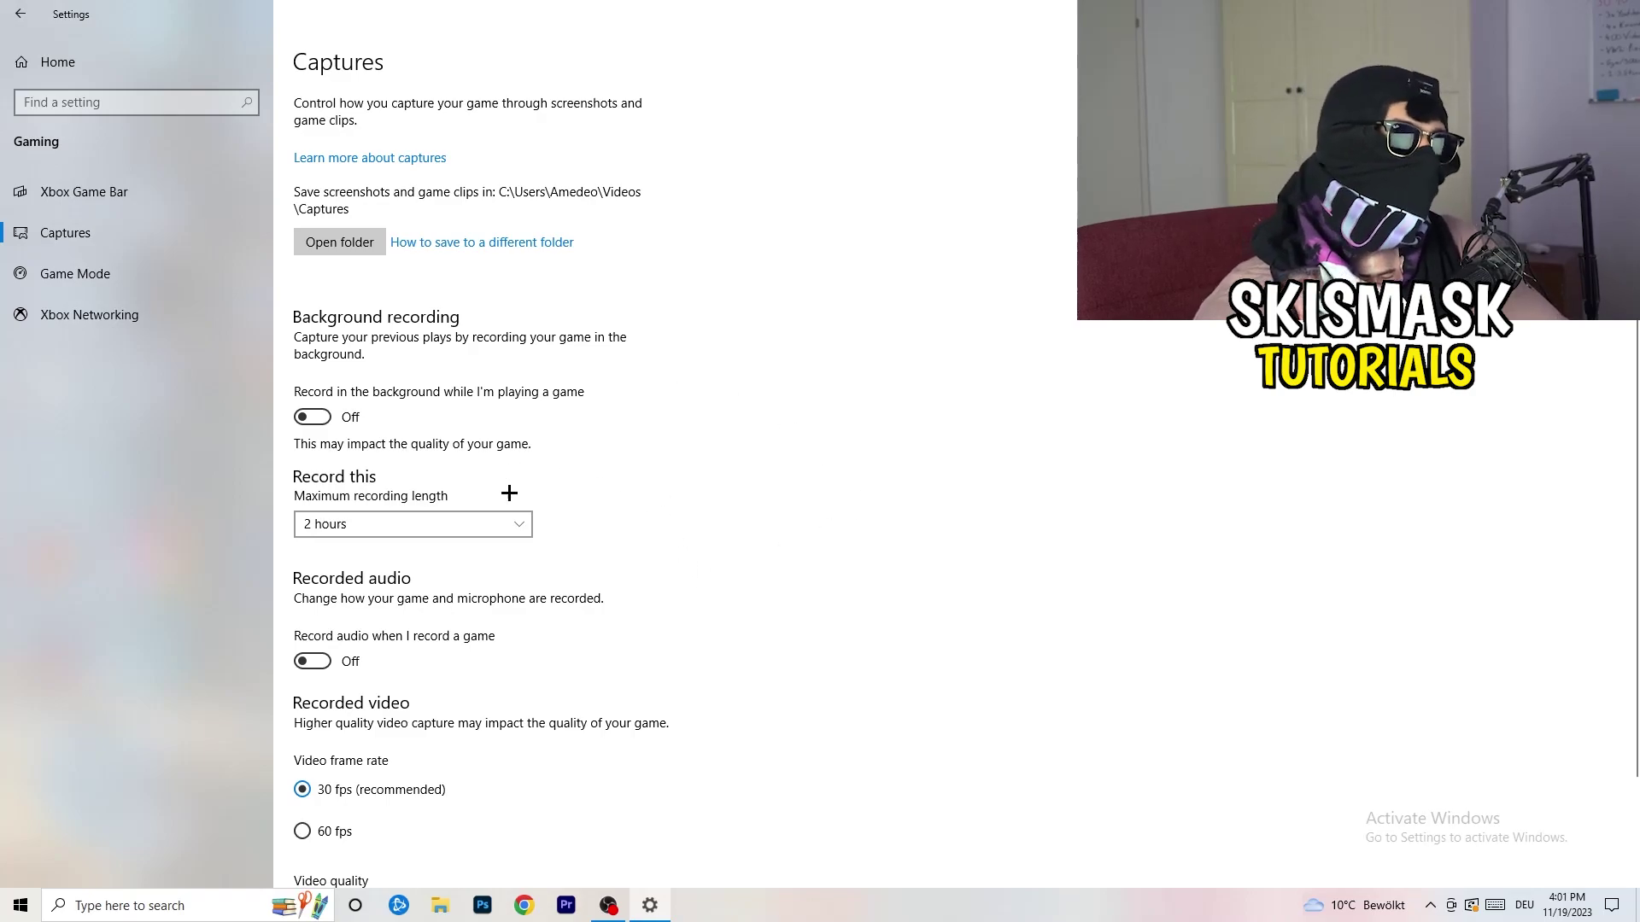
{"action": "left_click", "coordinate": [487, 519]}
{"action": "left_click", "coordinate": [940, 602]}
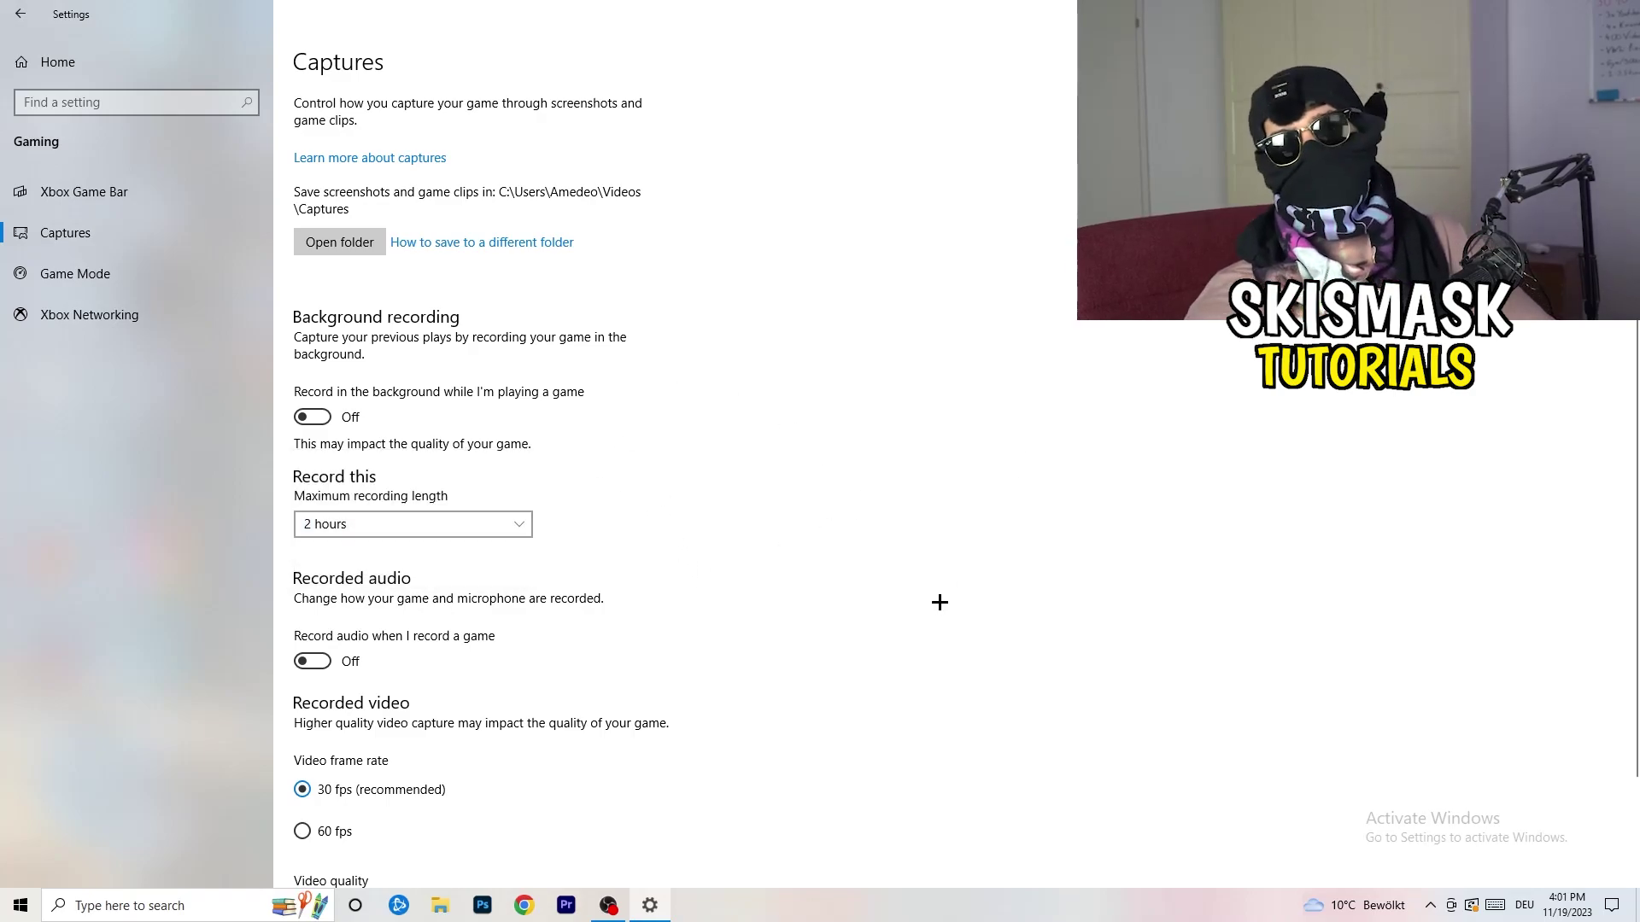
Confirm Game Mode is On, then close Settings
{"action": "scroll", "coordinate": [571, 633], "scroll_direction": "down", "scroll_amount": 2}
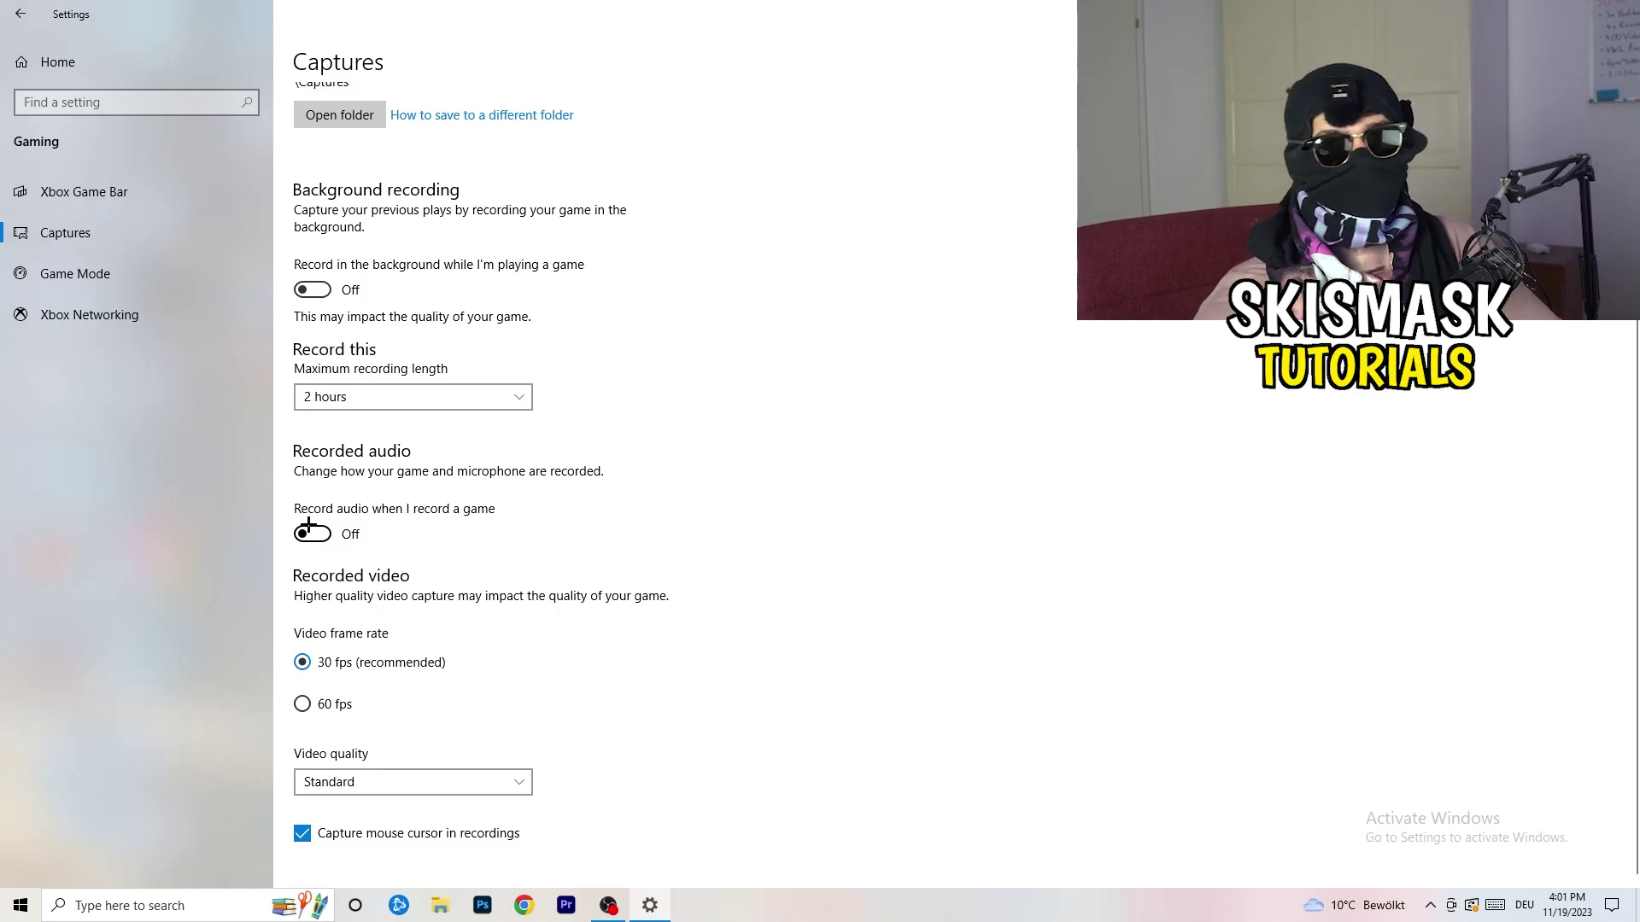
{"action": "left_click", "coordinate": [115, 272]}
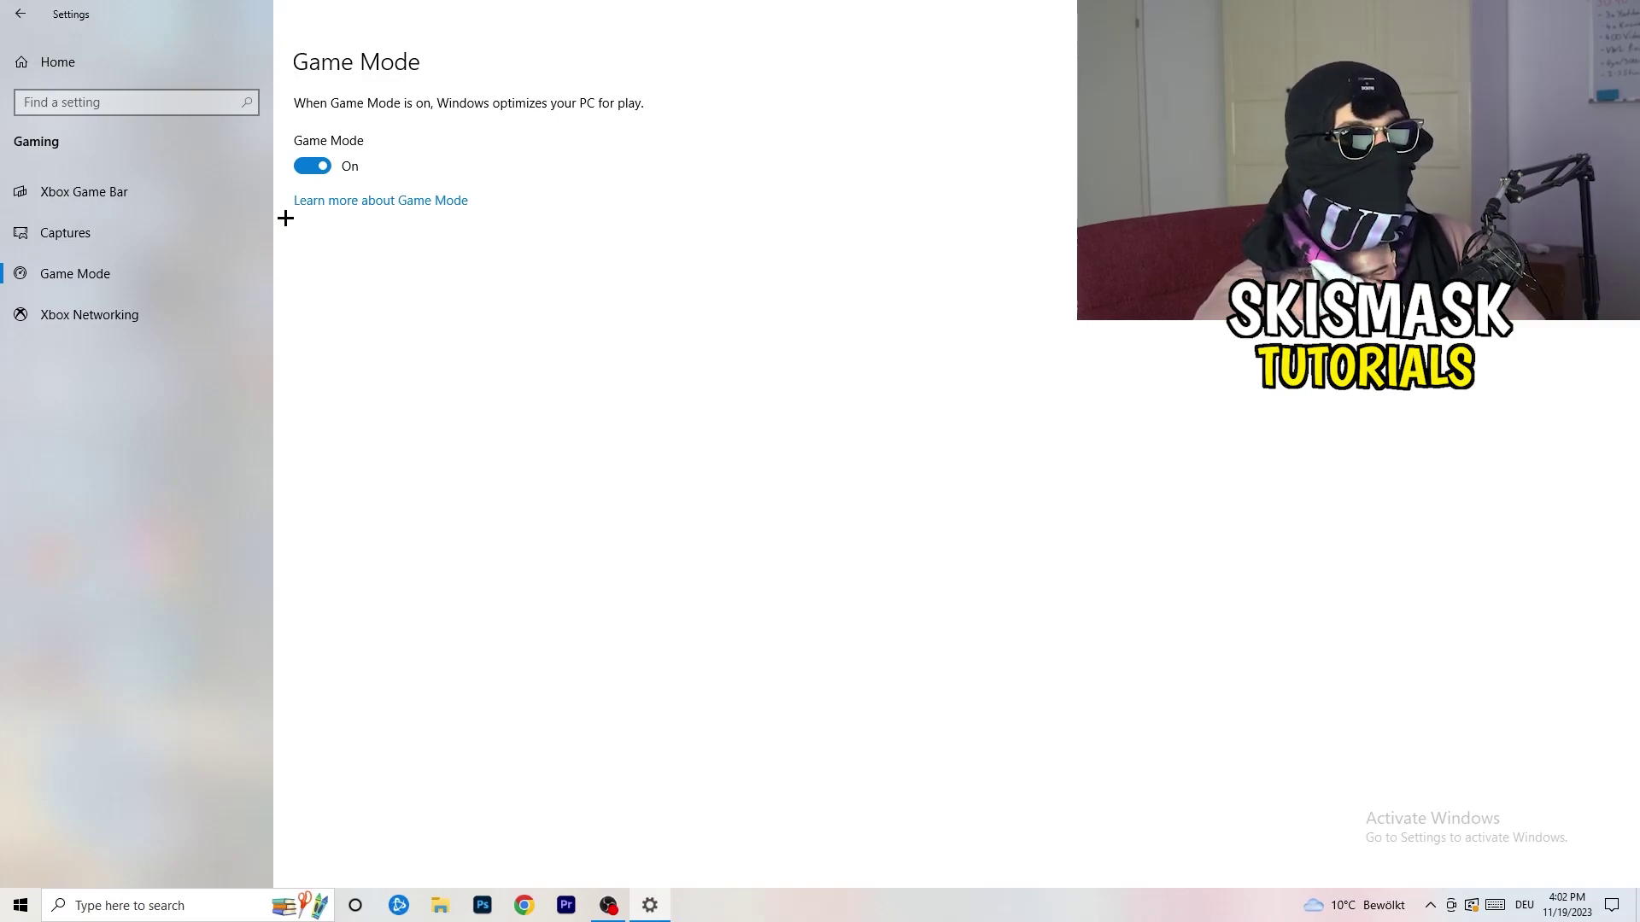
{"action": "key", "text": "alt+F4"}
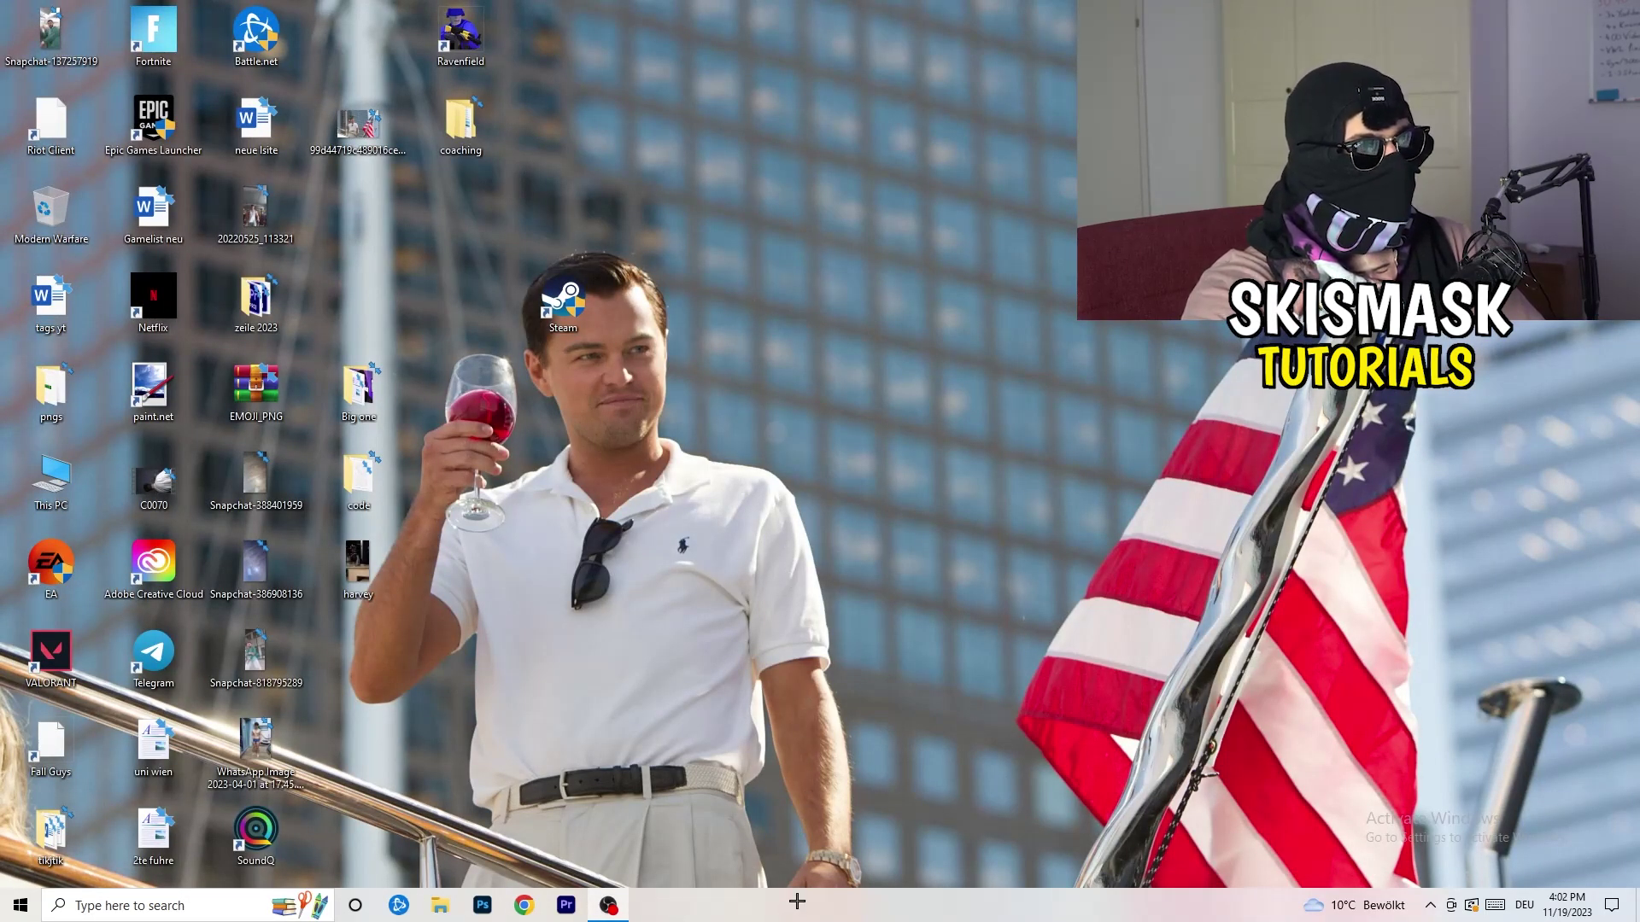
Open Task Manager from the taskbar and maximize it
{"action": "left_click_drag", "start_coordinate": [797, 900], "coordinate": [575, 800]}
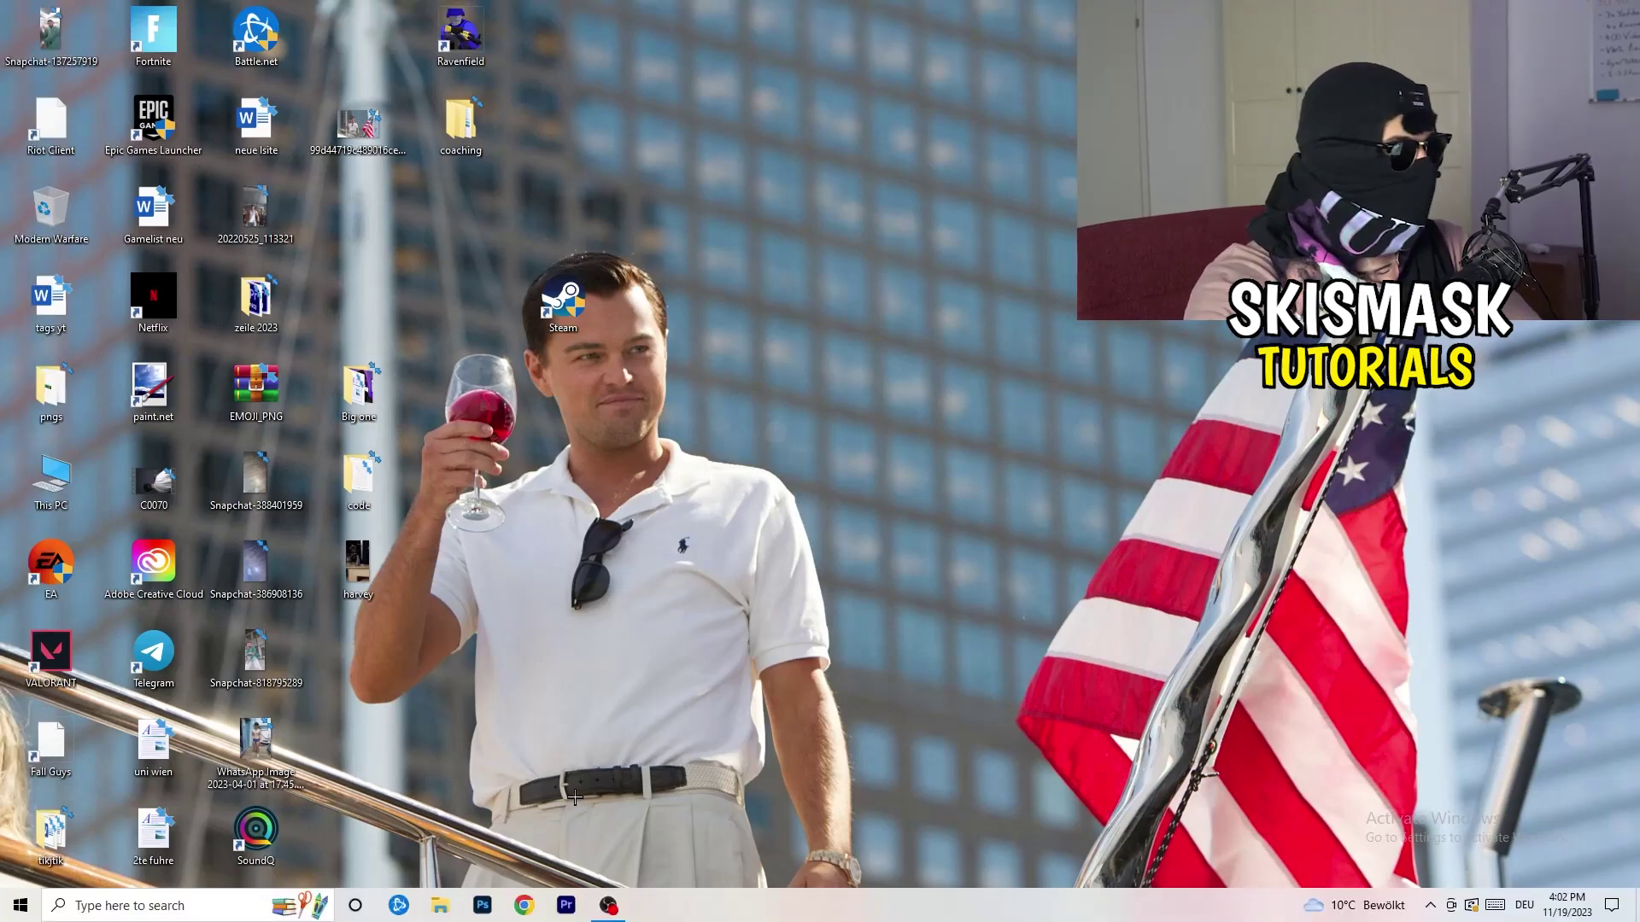
{"action": "right_click", "coordinate": [794, 907]}
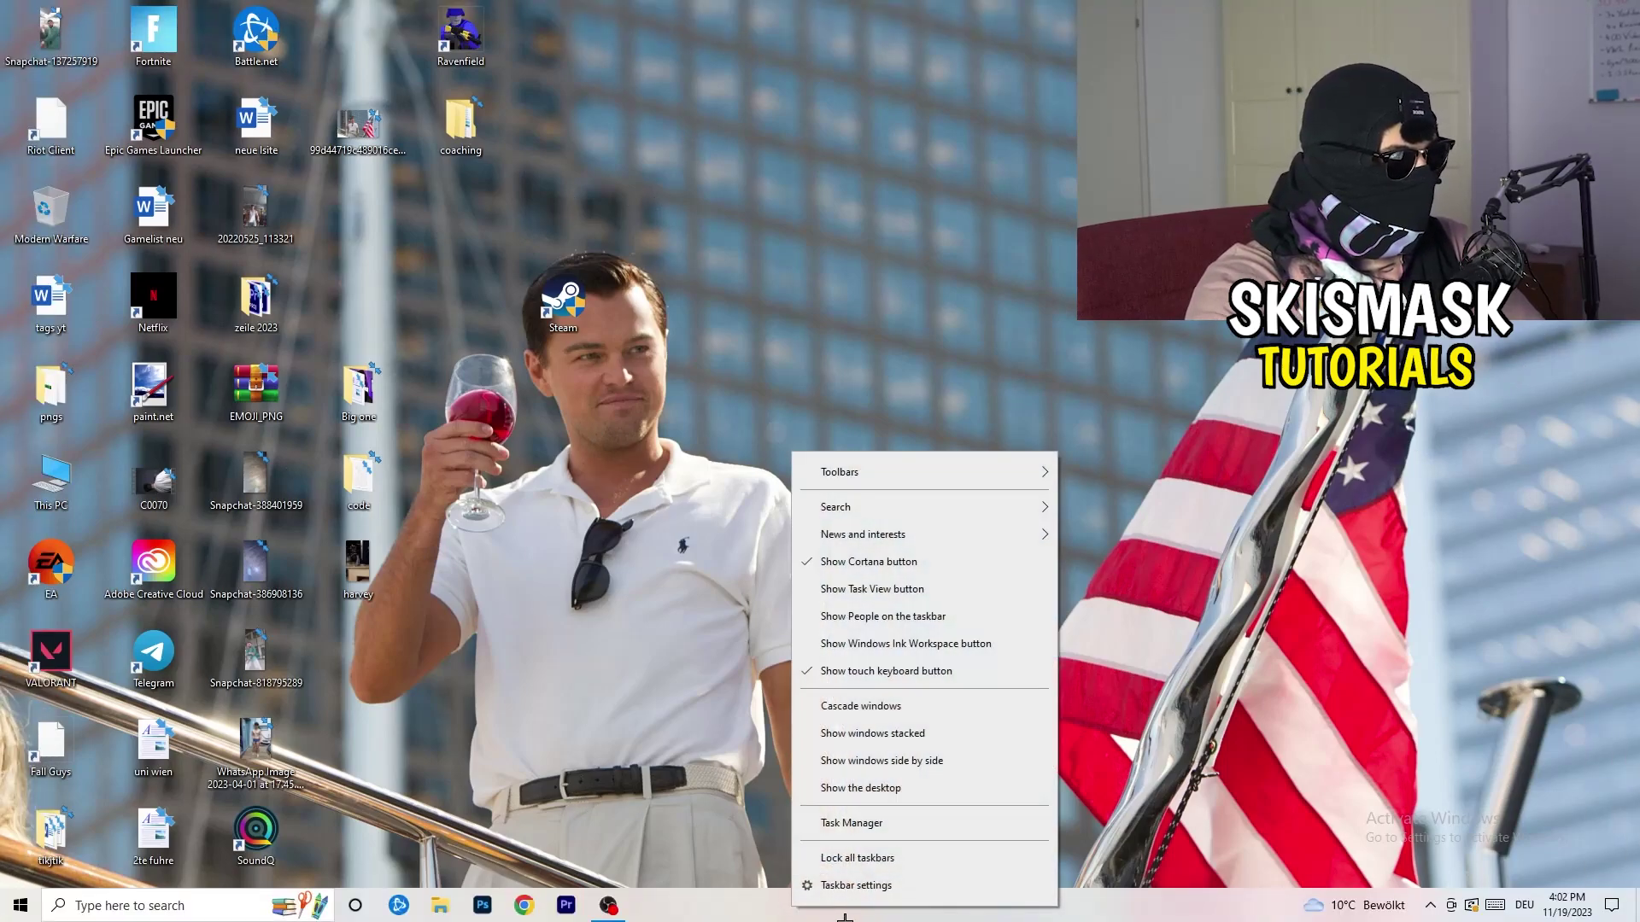
{"action": "left_click", "coordinate": [882, 829]}
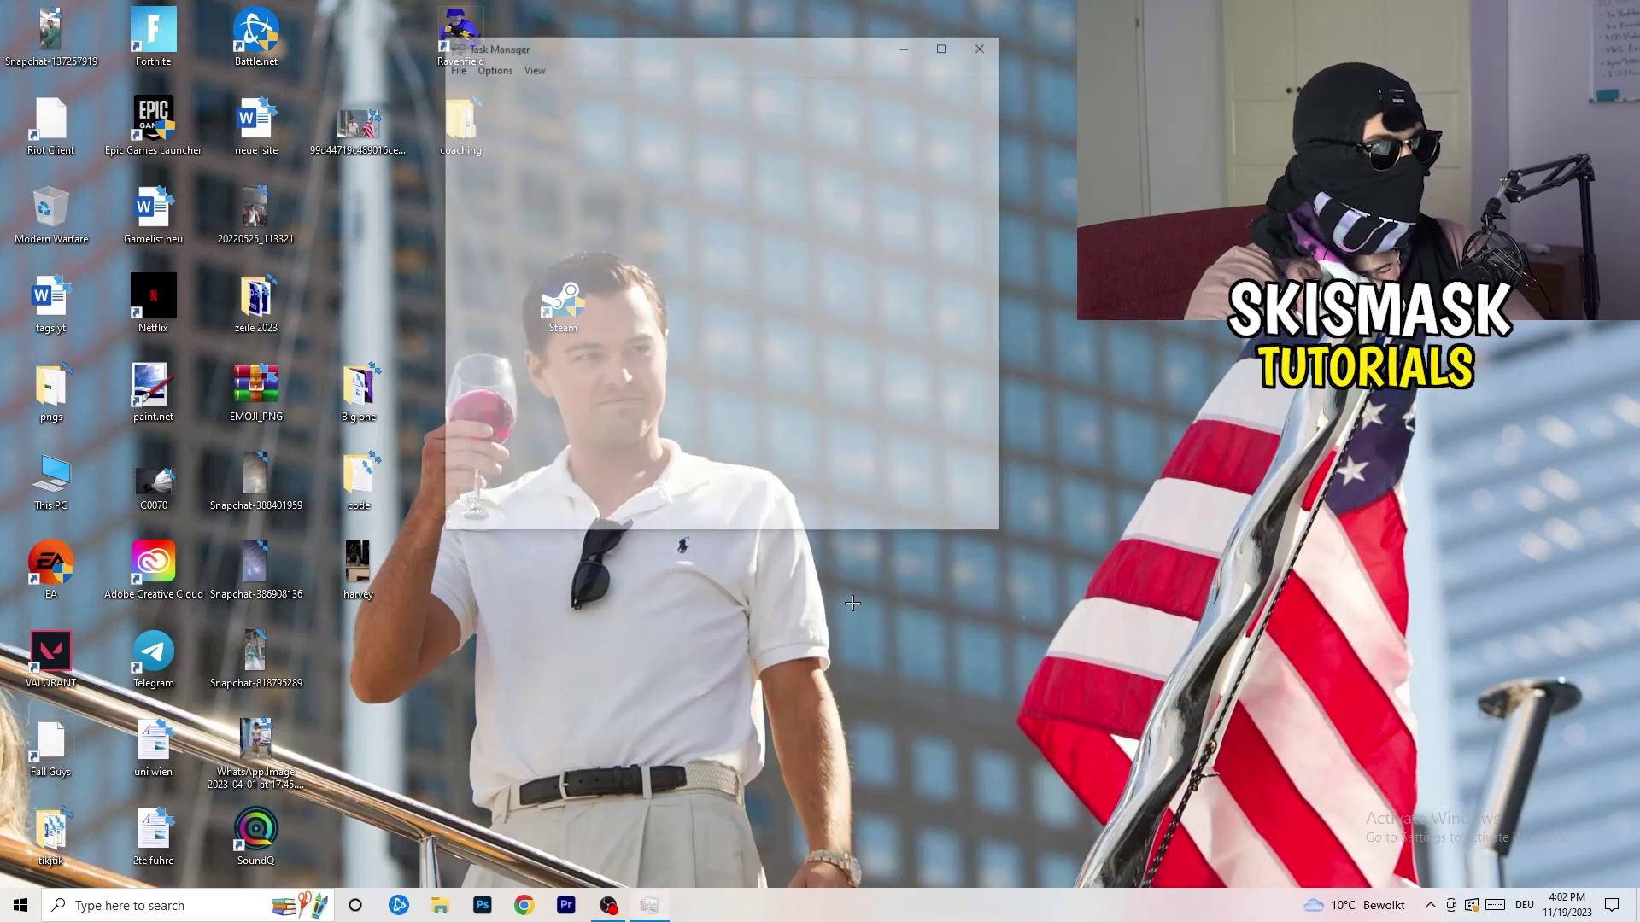
{"action": "left_click", "coordinate": [948, 43]}
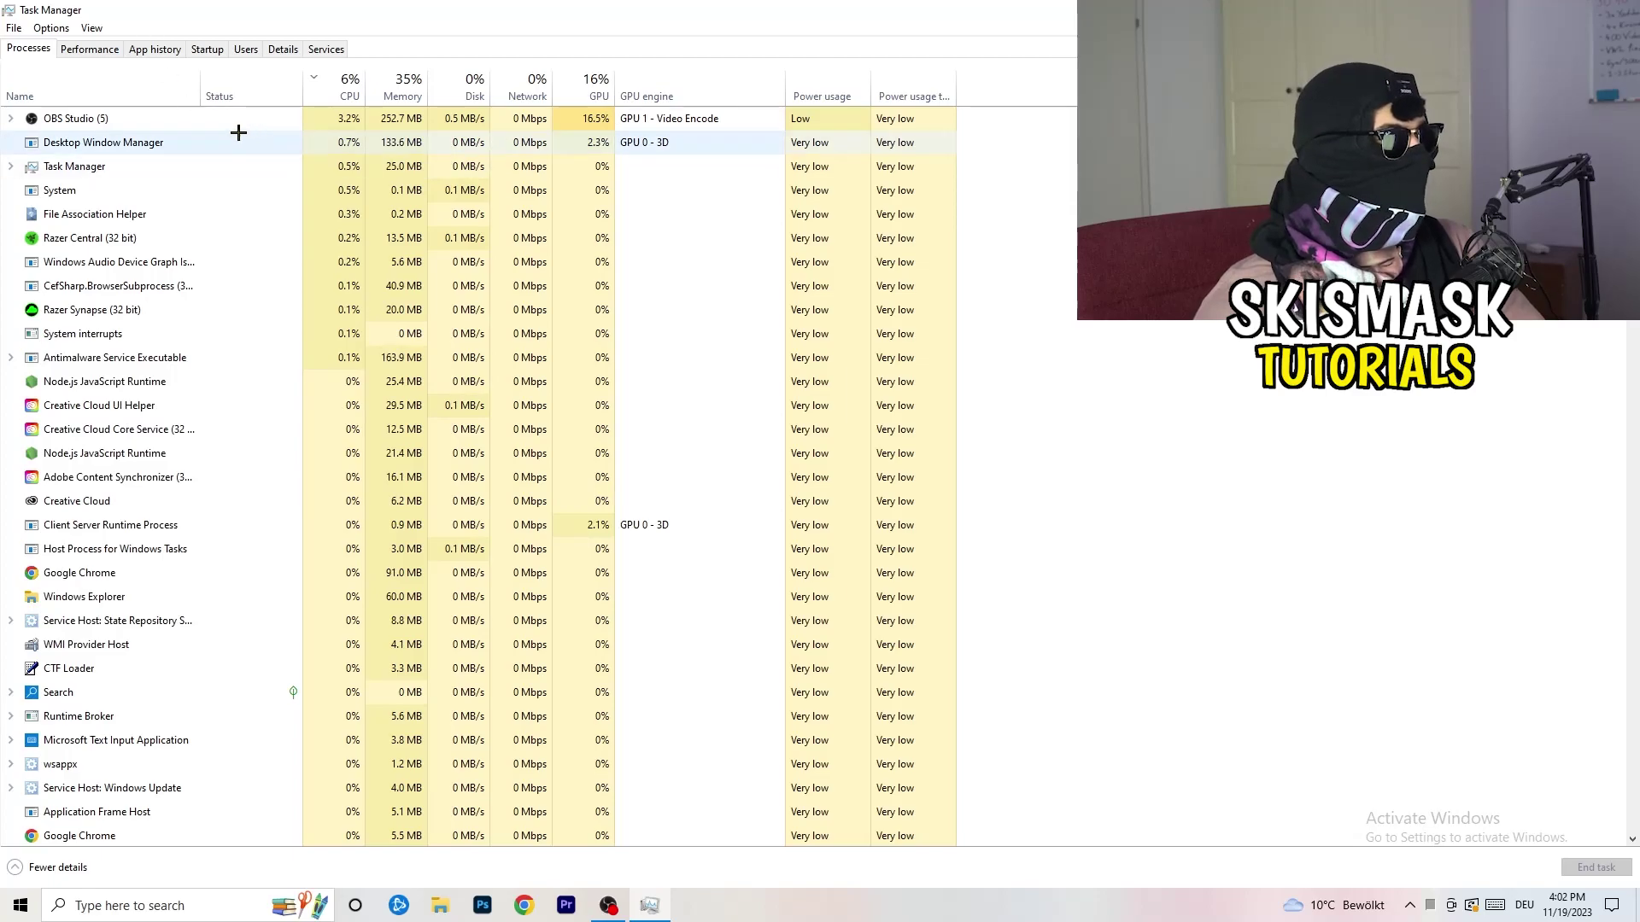
Sort processes by GPU, inspect OBS Studio without ending it, then sort by CPU
{"action": "left_click", "coordinate": [347, 81]}
{"action": "left_click", "coordinate": [595, 85]}
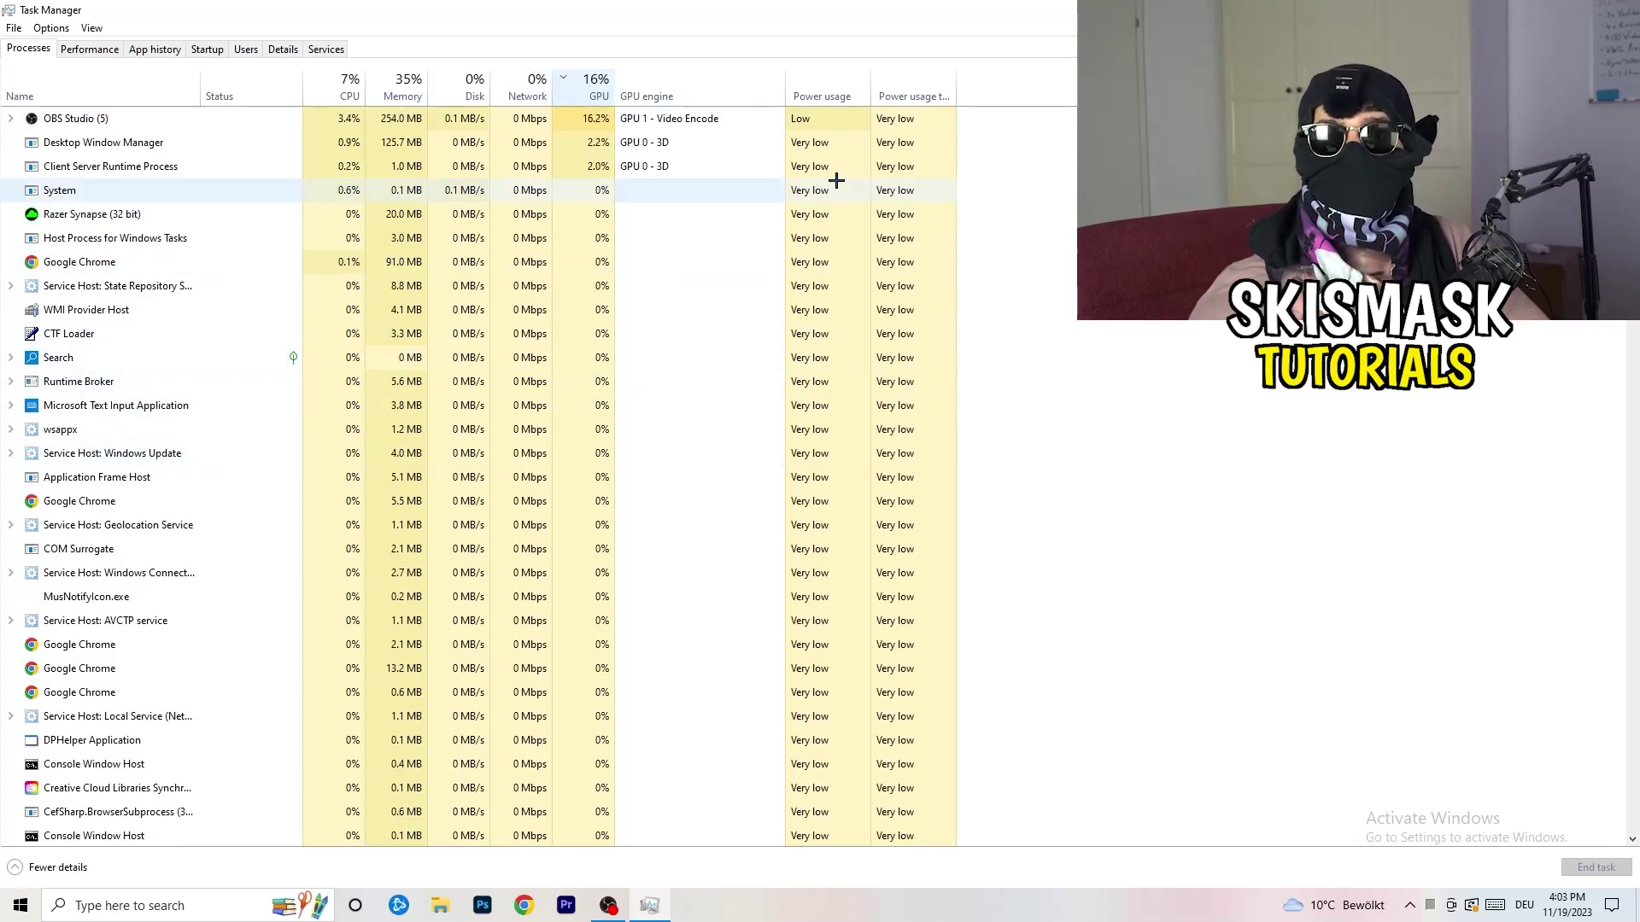
{"action": "right_click", "coordinate": [596, 120]}
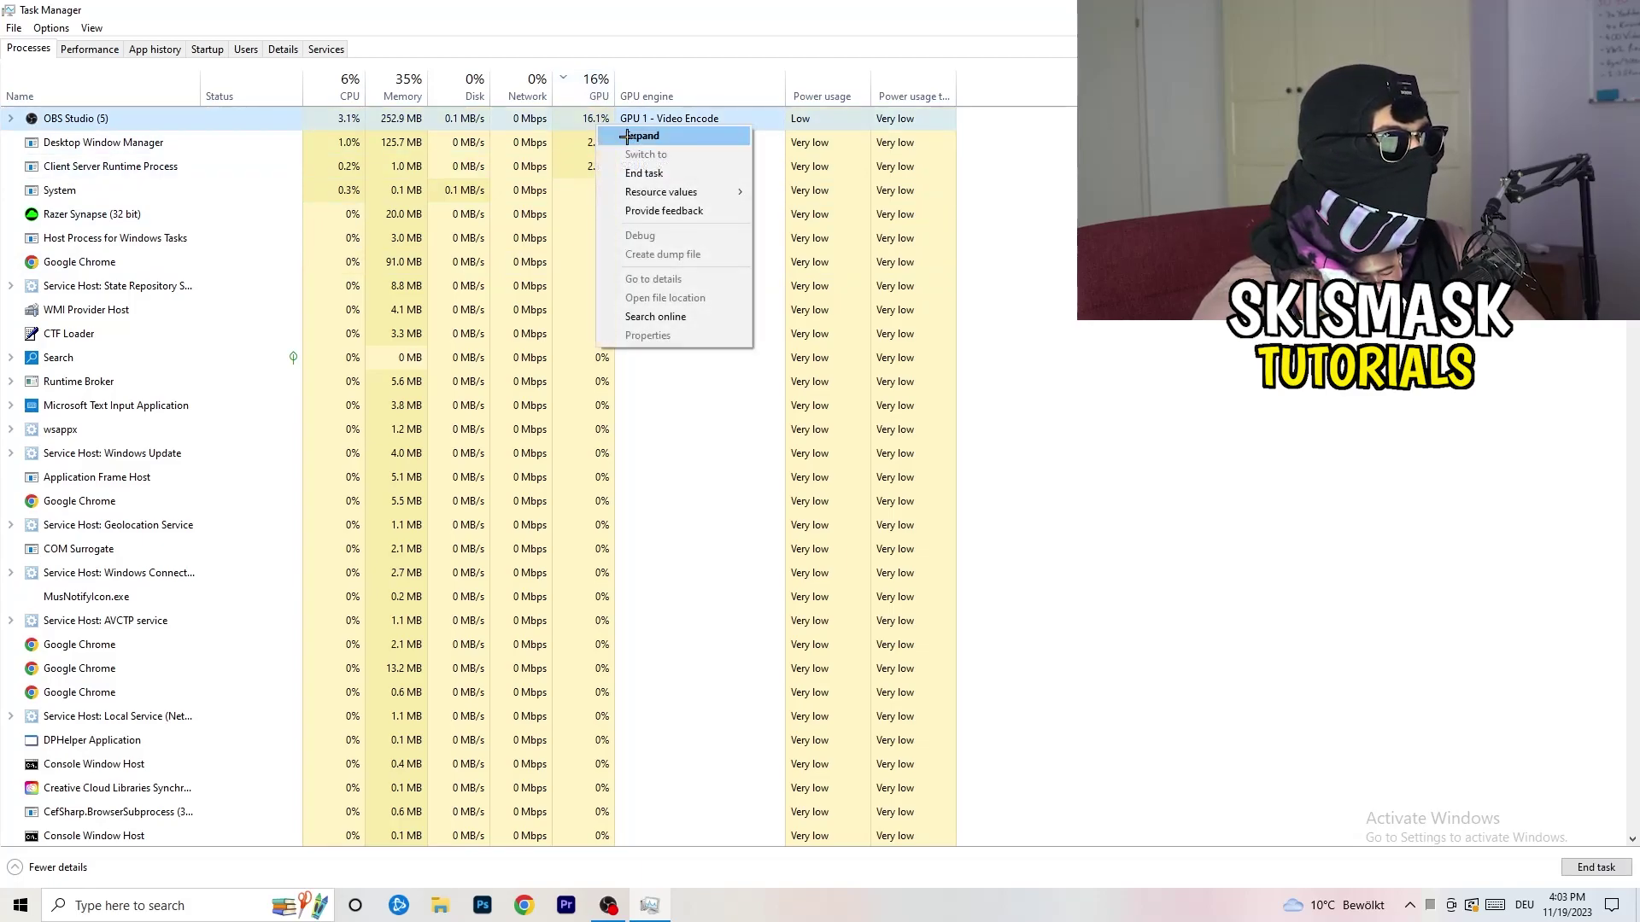
{"action": "left_click", "coordinate": [1075, 162]}
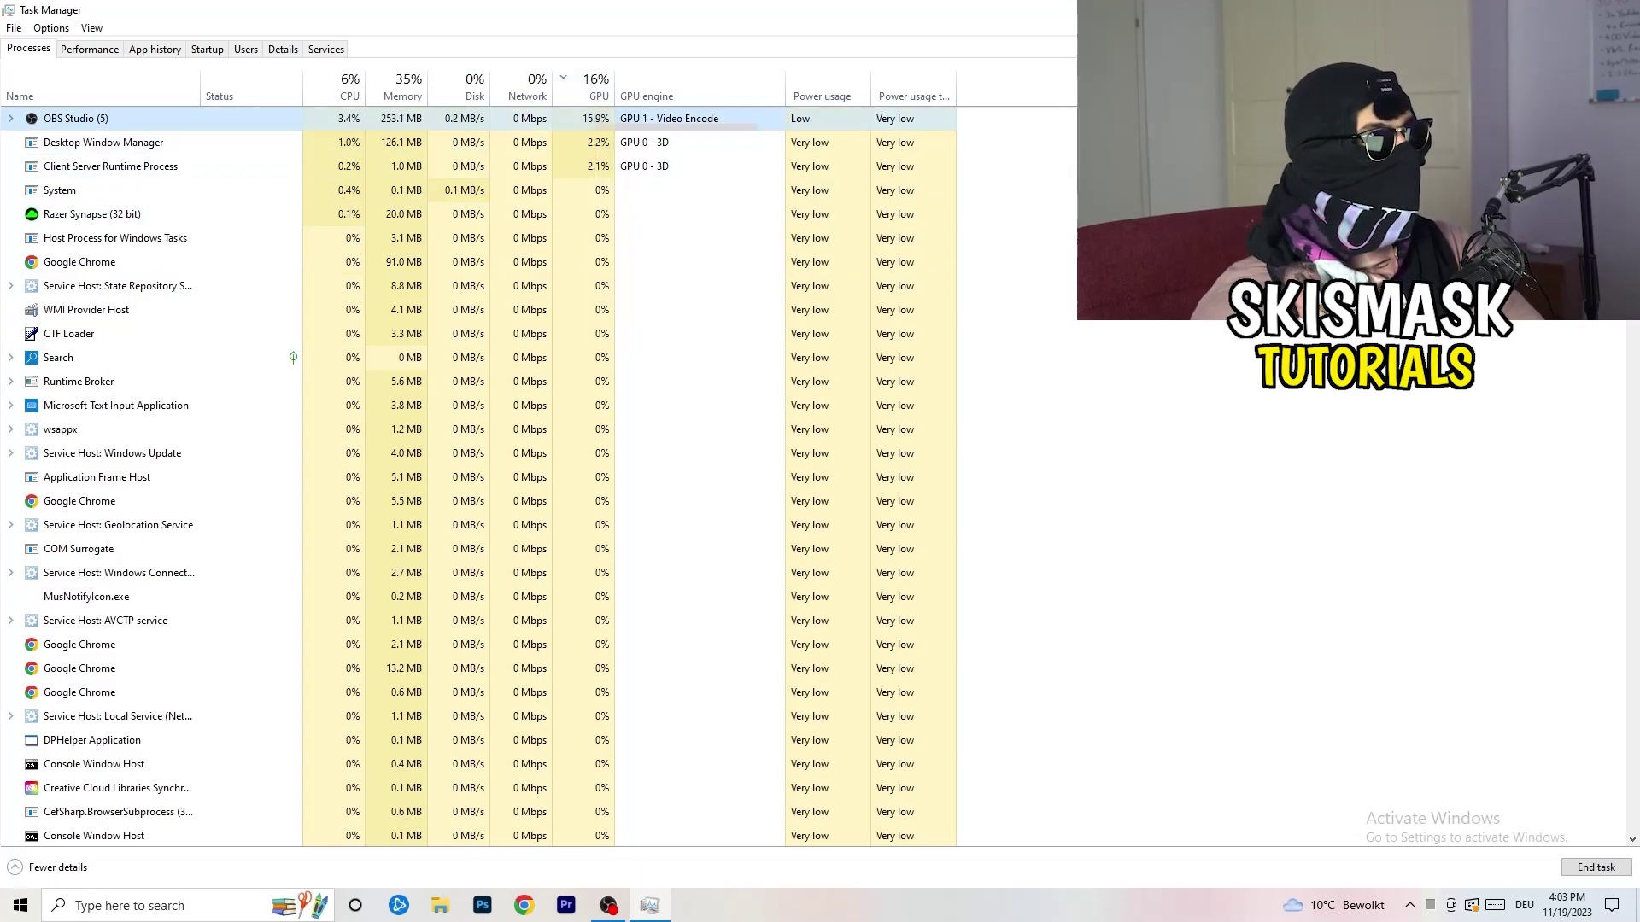
{"action": "left_click", "coordinate": [346, 85]}
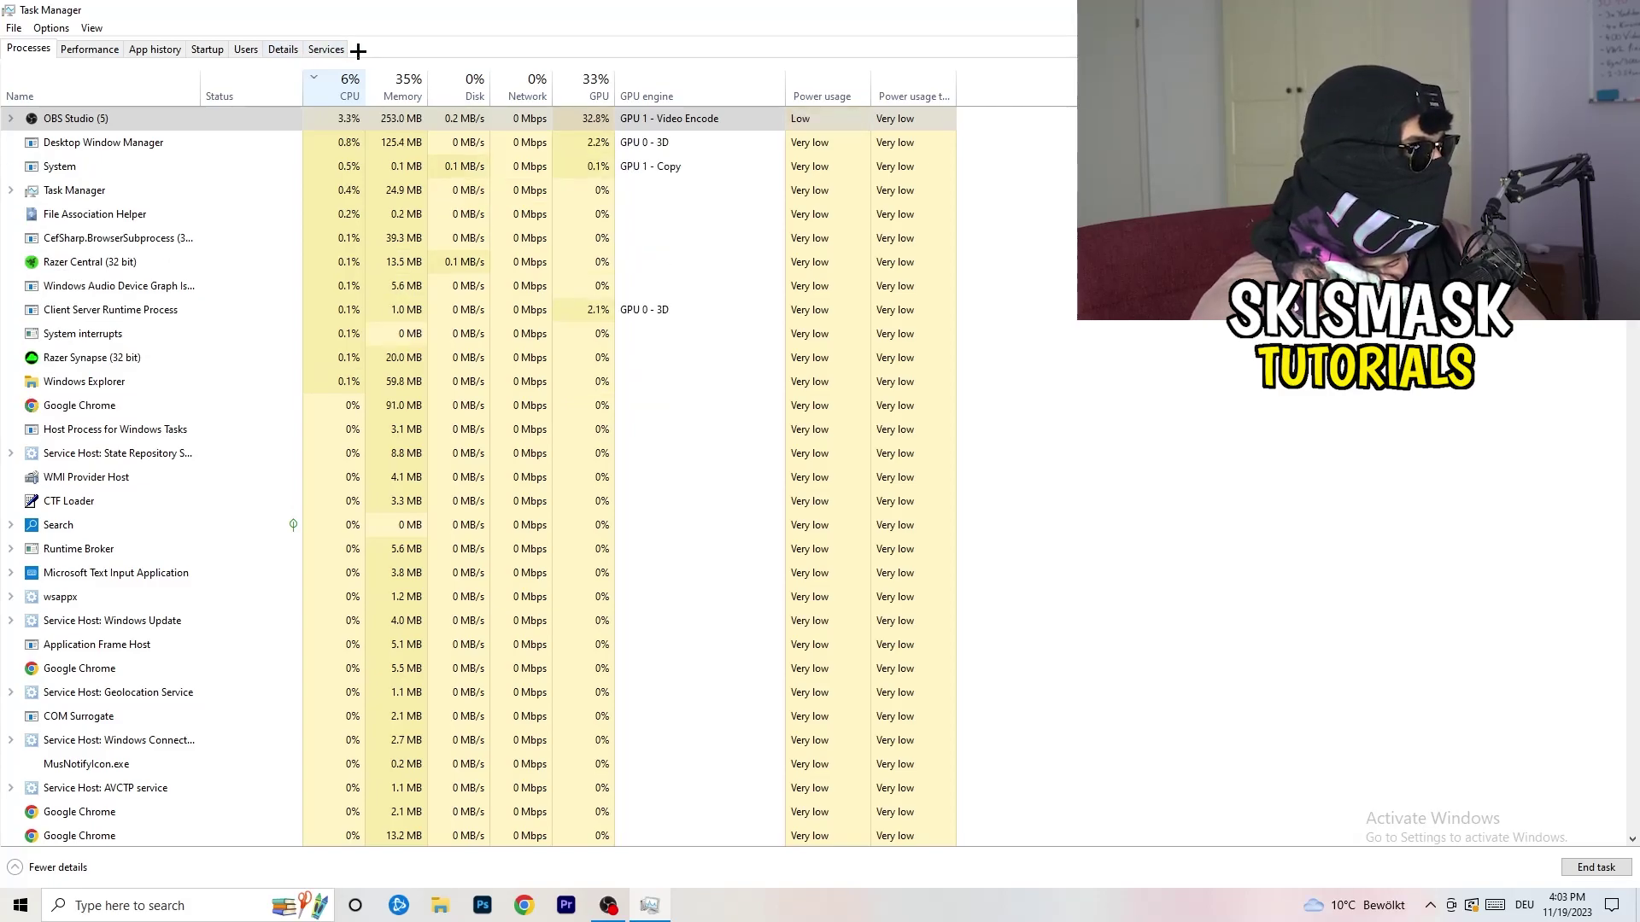
Inspect Creative Cloud UI Helper's priority options in Details, then view the Startup apps list
{"action": "left_click", "coordinate": [271, 50]}
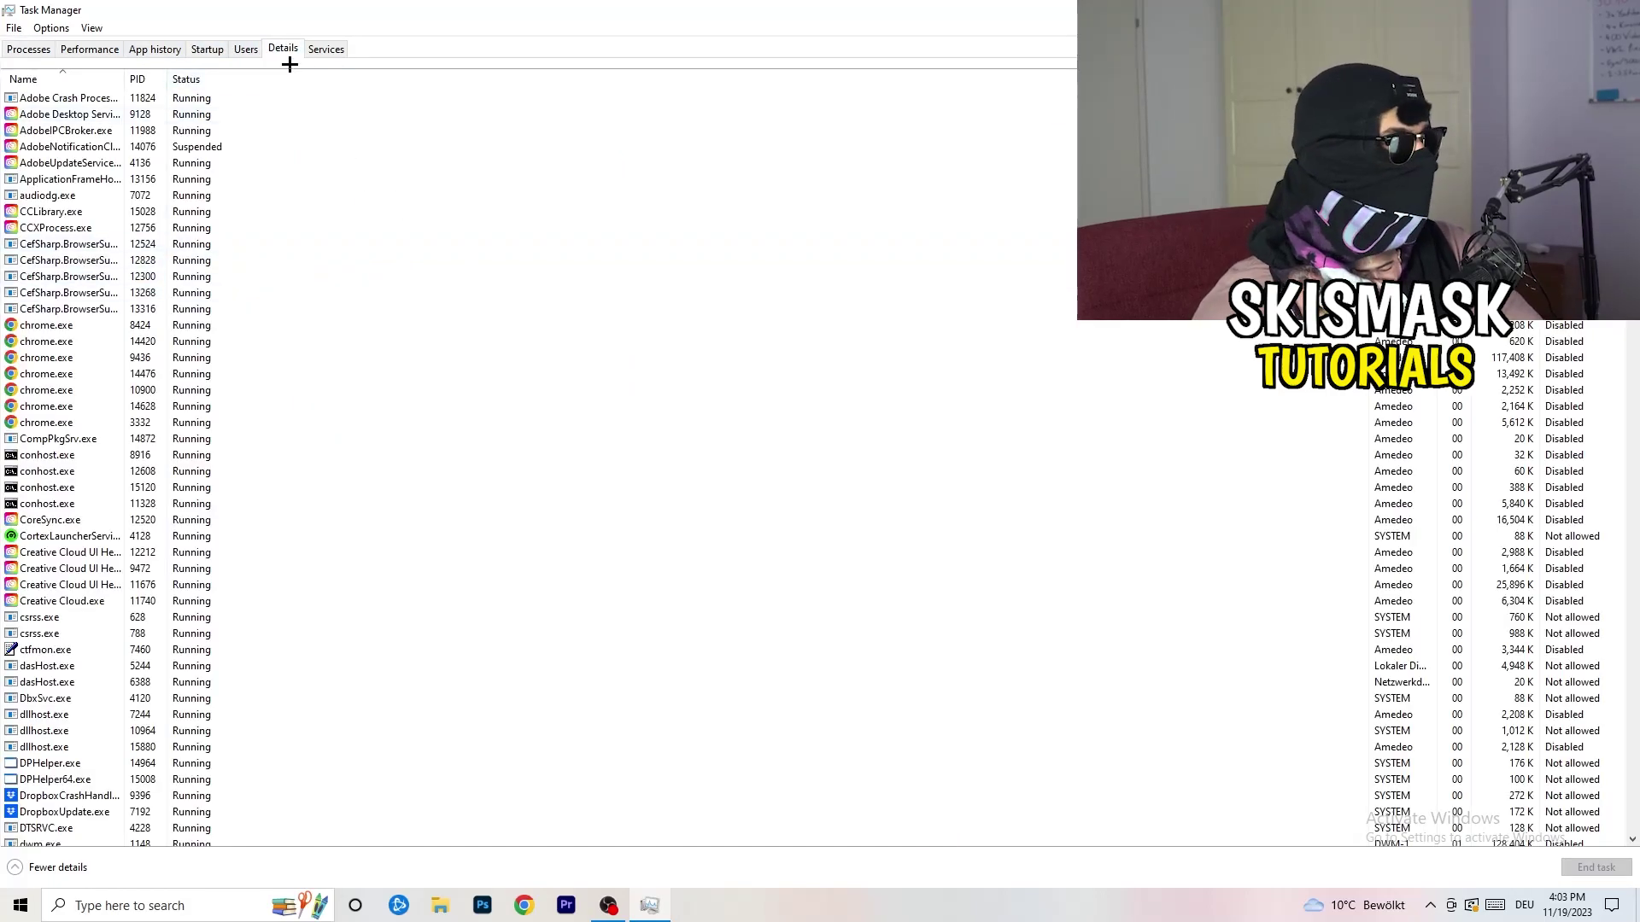
{"action": "scroll", "coordinate": [241, 444], "scroll_direction": "down", "scroll_amount": 5}
{"action": "scroll", "coordinate": [283, 365], "scroll_direction": "up", "scroll_amount": 5}
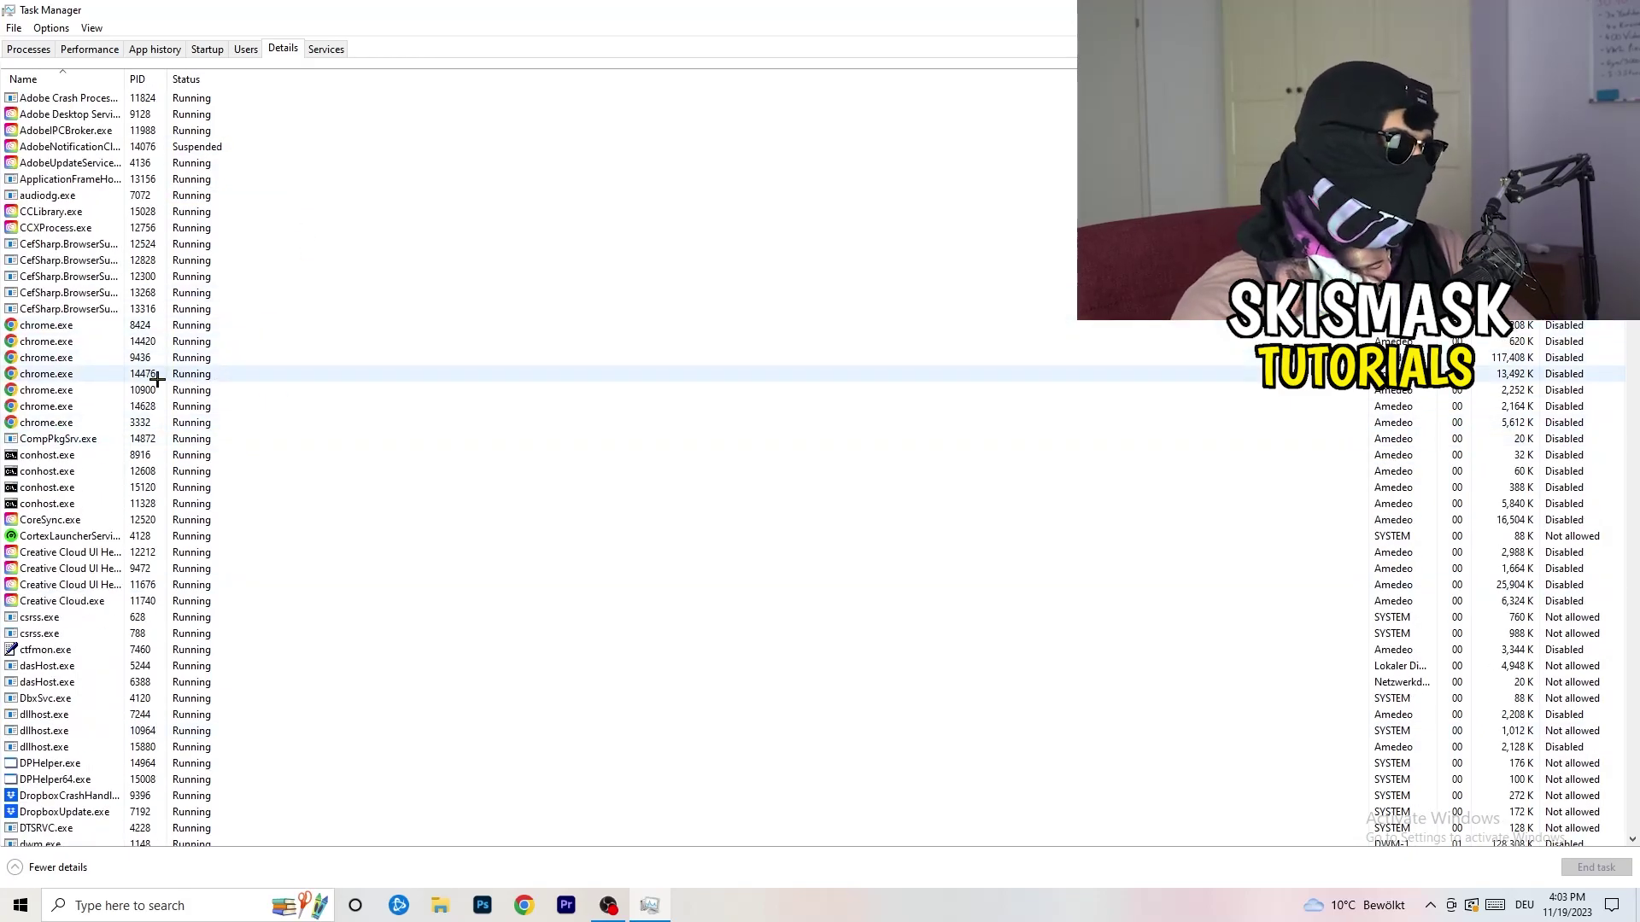
{"action": "scroll", "coordinate": [171, 410], "scroll_direction": "down", "scroll_amount": 3}
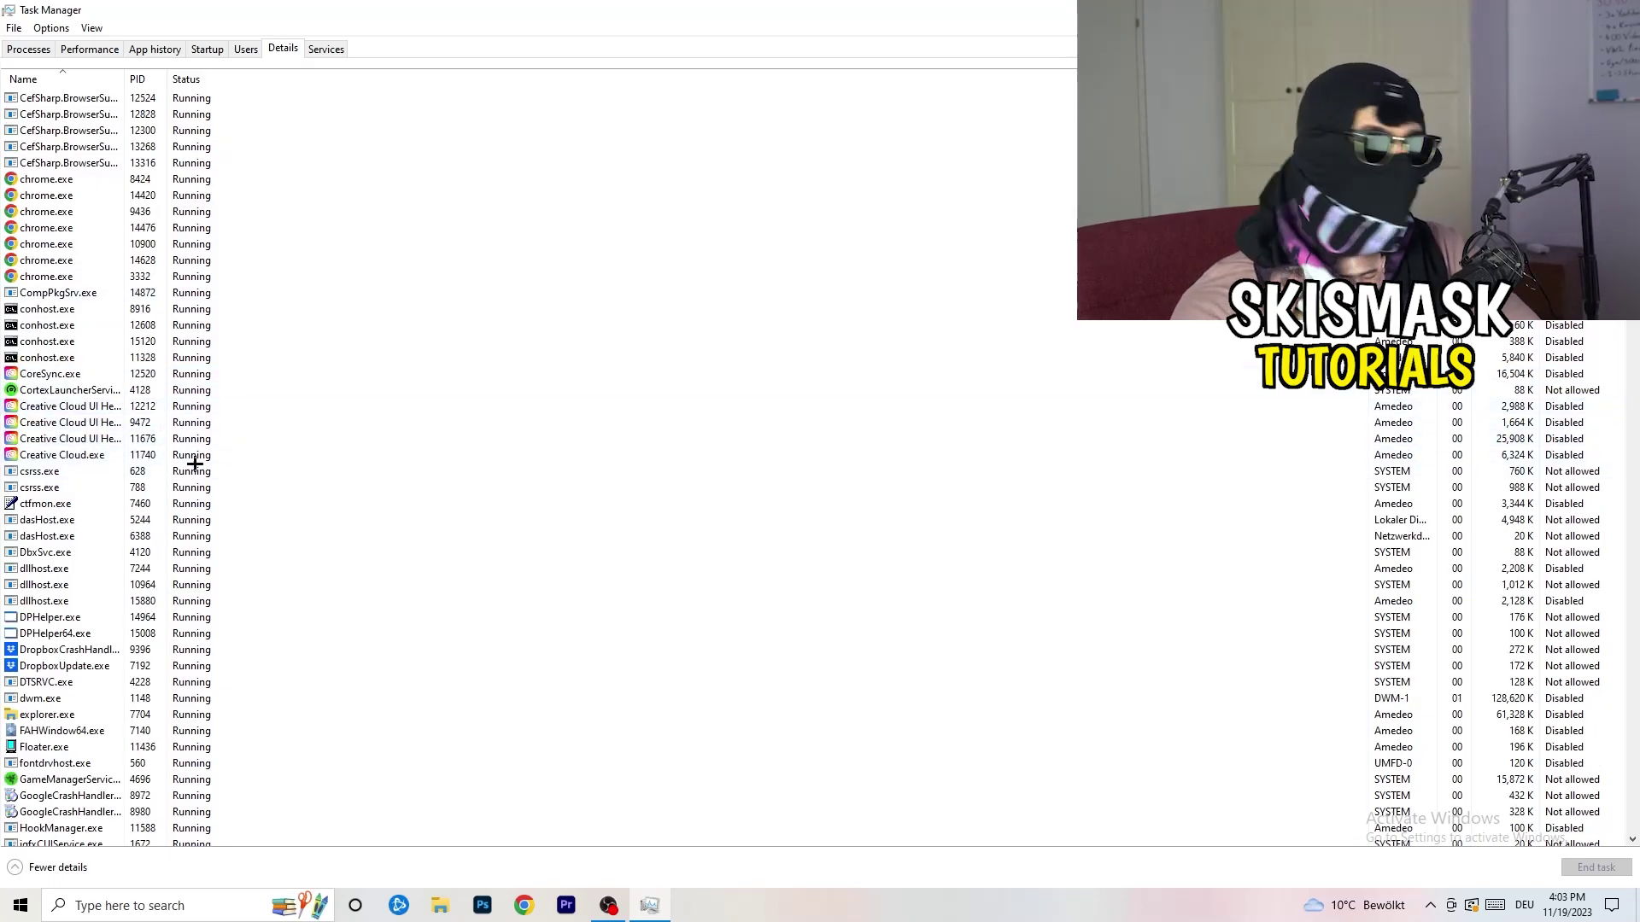
{"action": "right_click", "coordinate": [69, 439]}
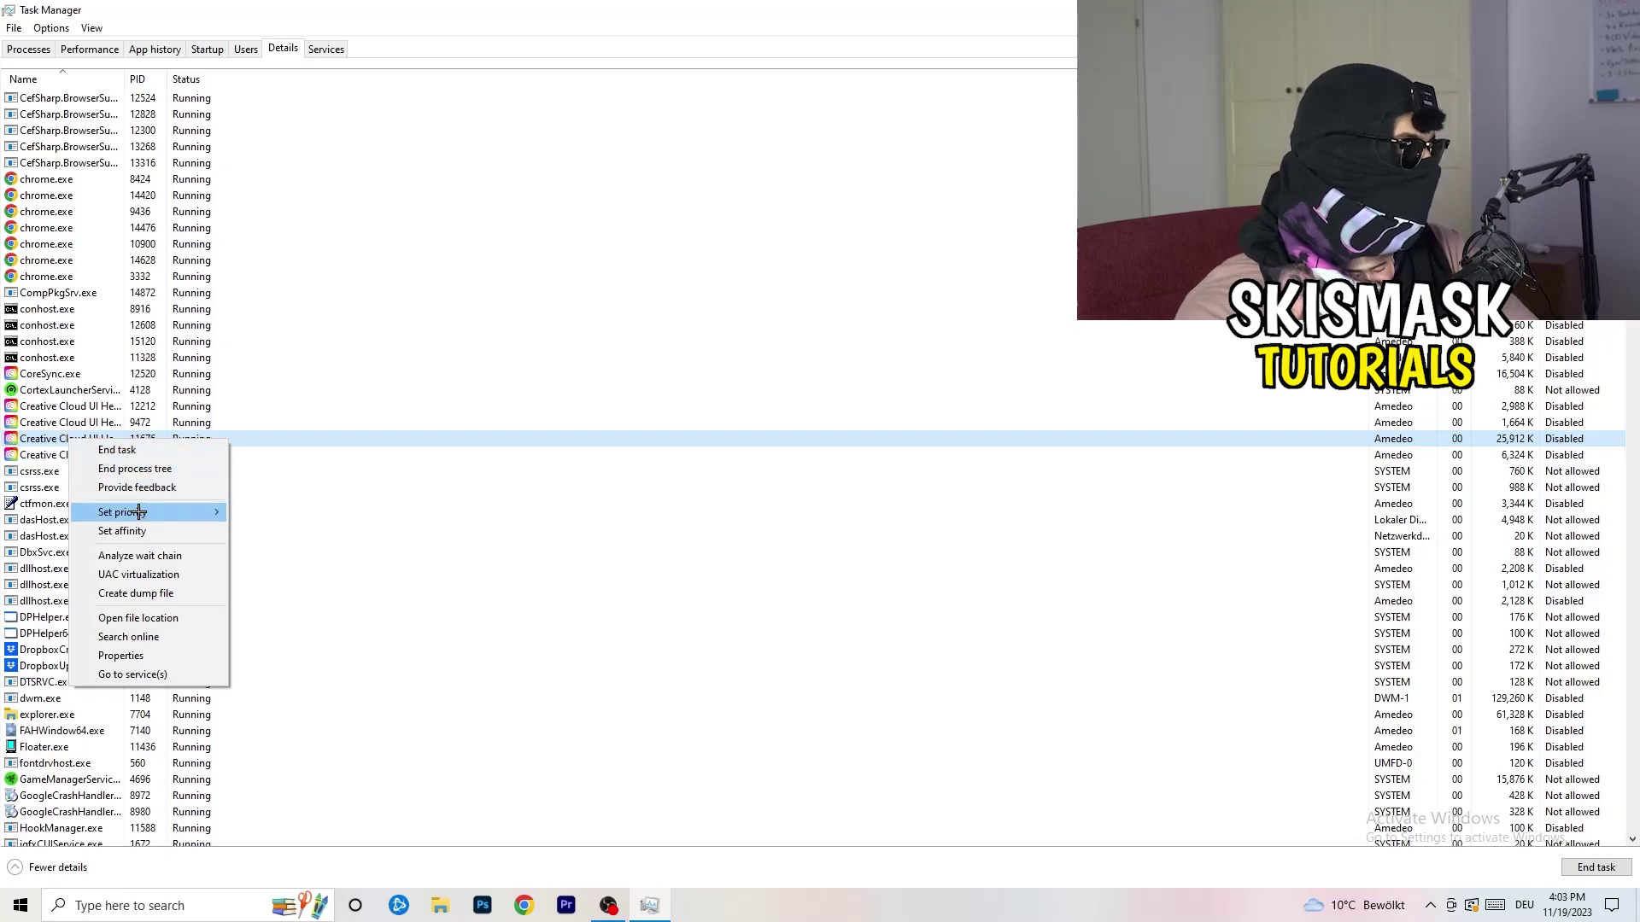
{"action": "mouse_move", "coordinate": [171, 512]}
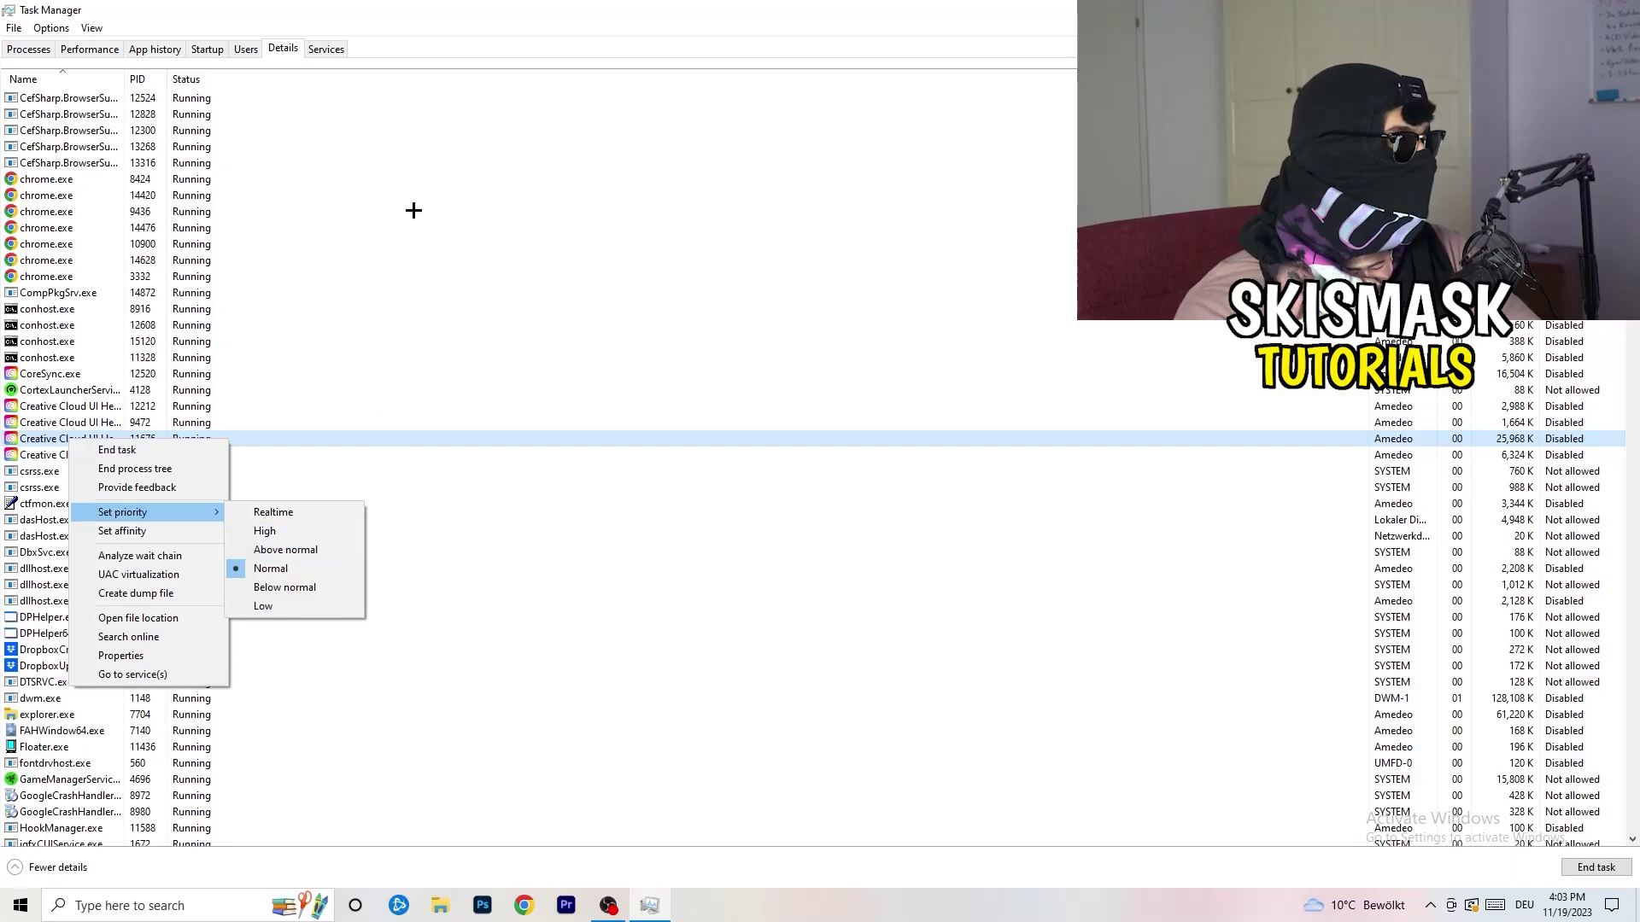
{"action": "left_click", "coordinate": [209, 50]}
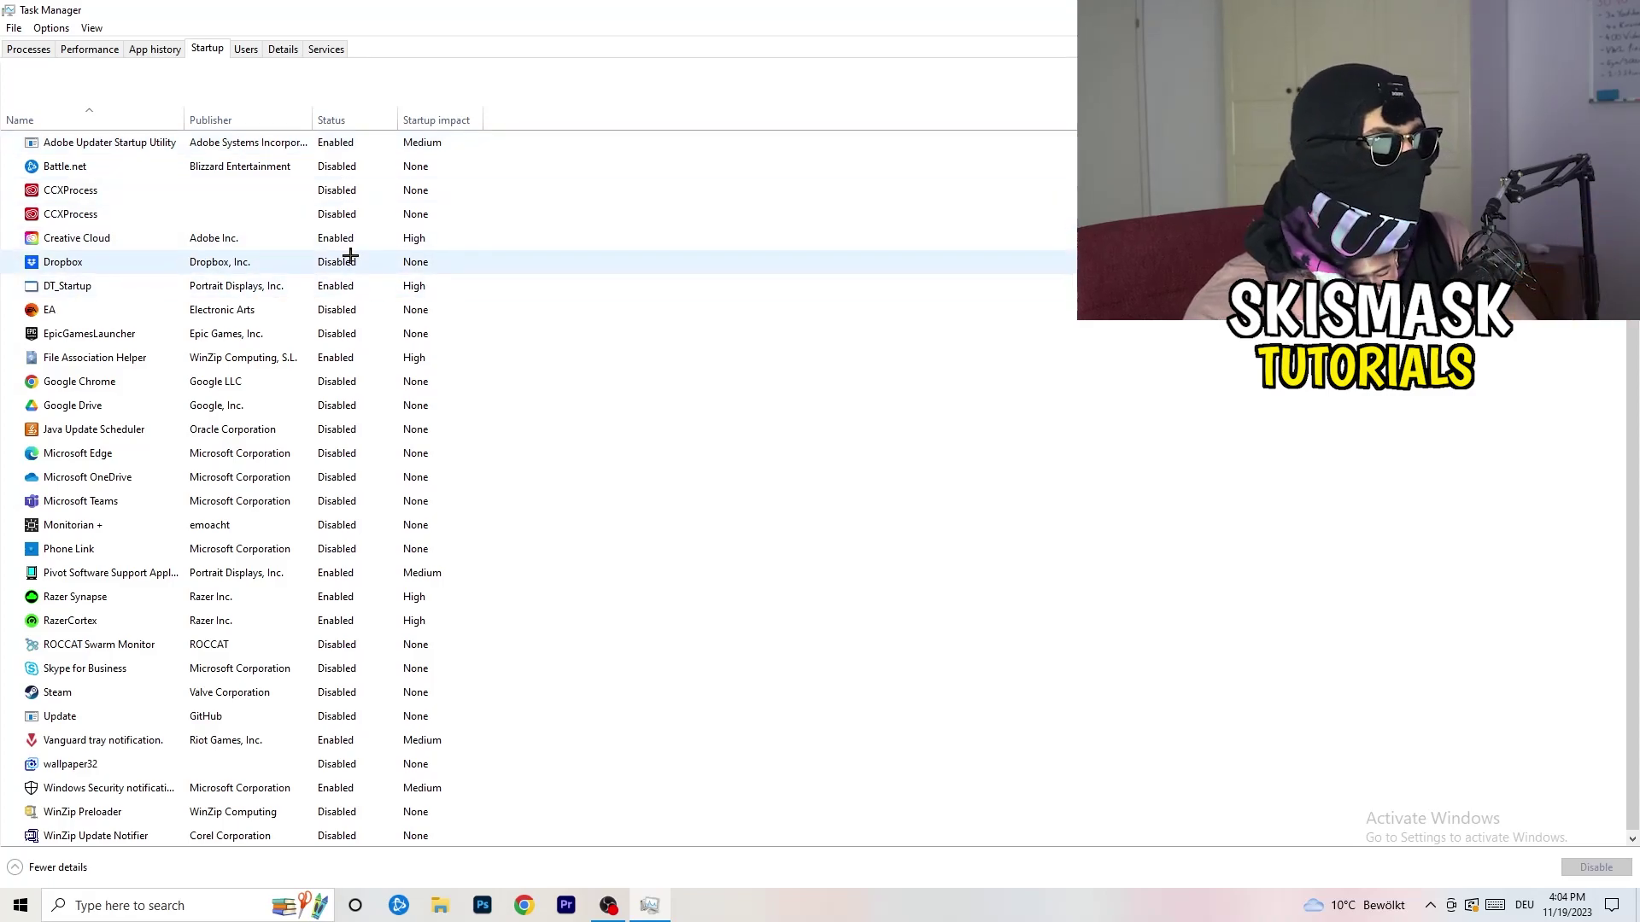
Leave DT_Startup enabled, close Task Manager, and open the Start menu
{"action": "right_click", "coordinate": [373, 280]}
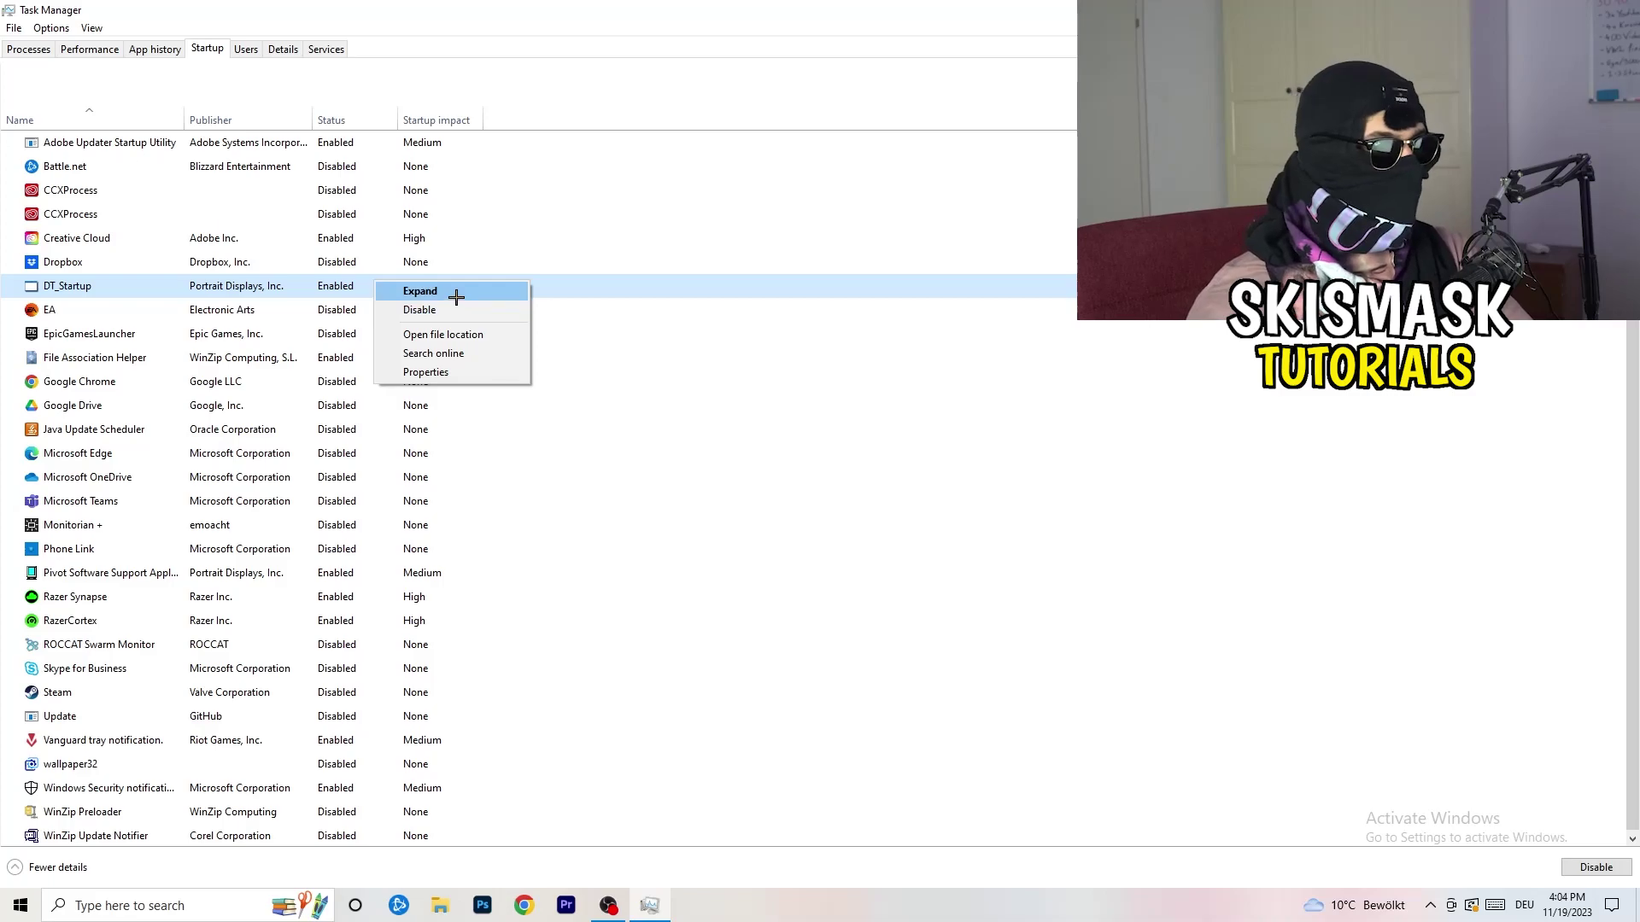
{"action": "left_click", "coordinate": [728, 187]}
{"action": "key", "text": "alt+F4"}
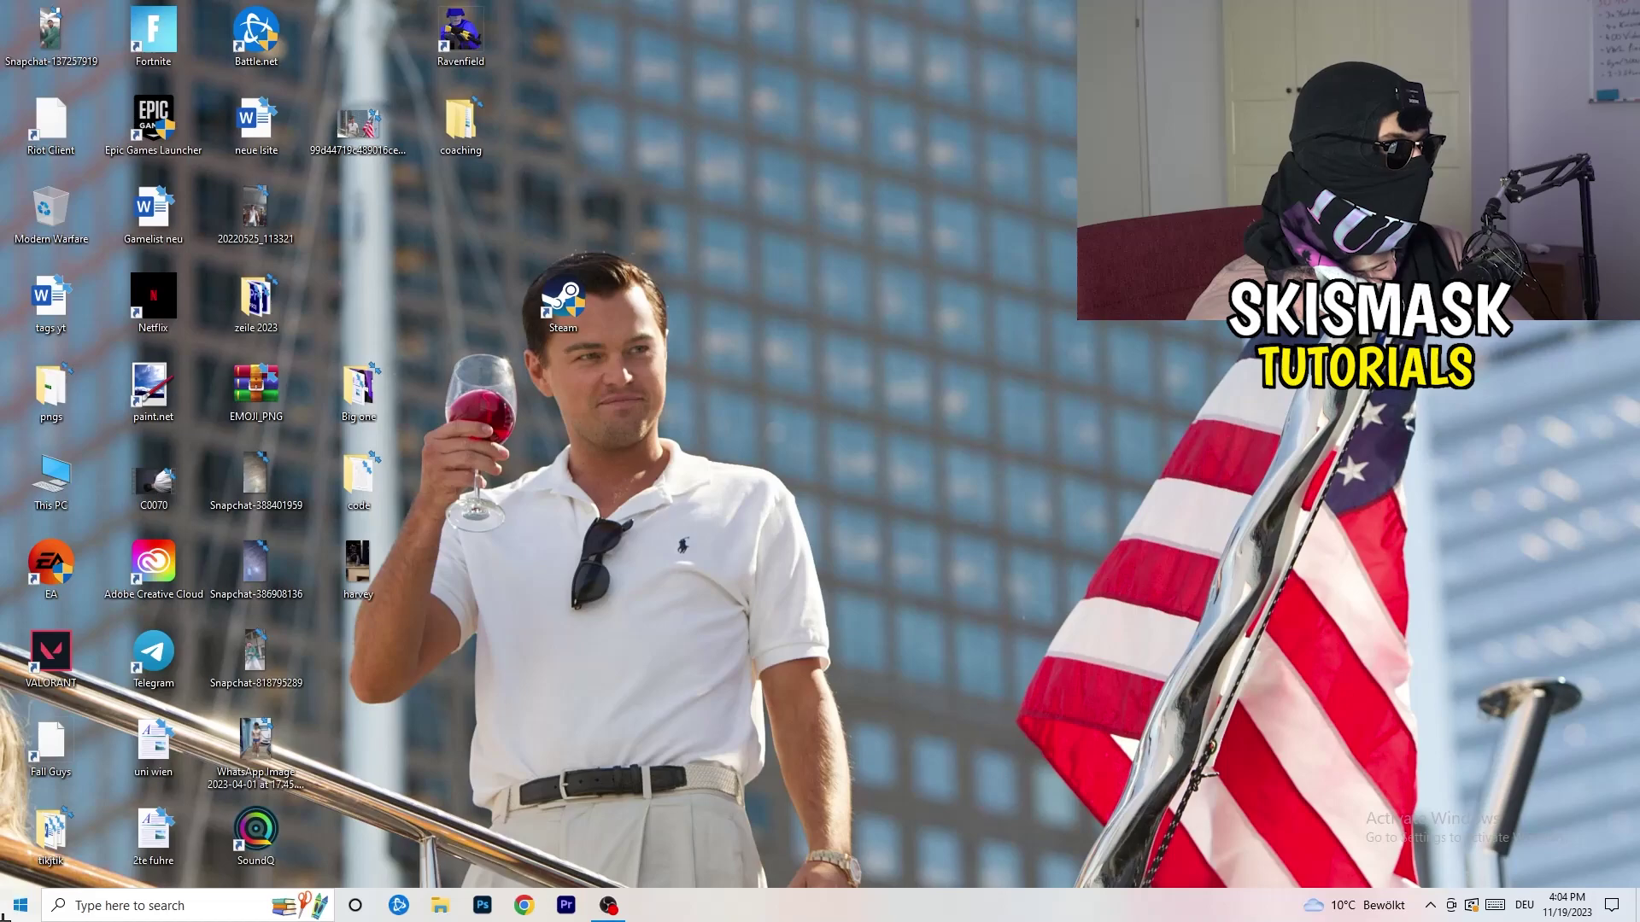
{"action": "left_click", "coordinate": [14, 911]}
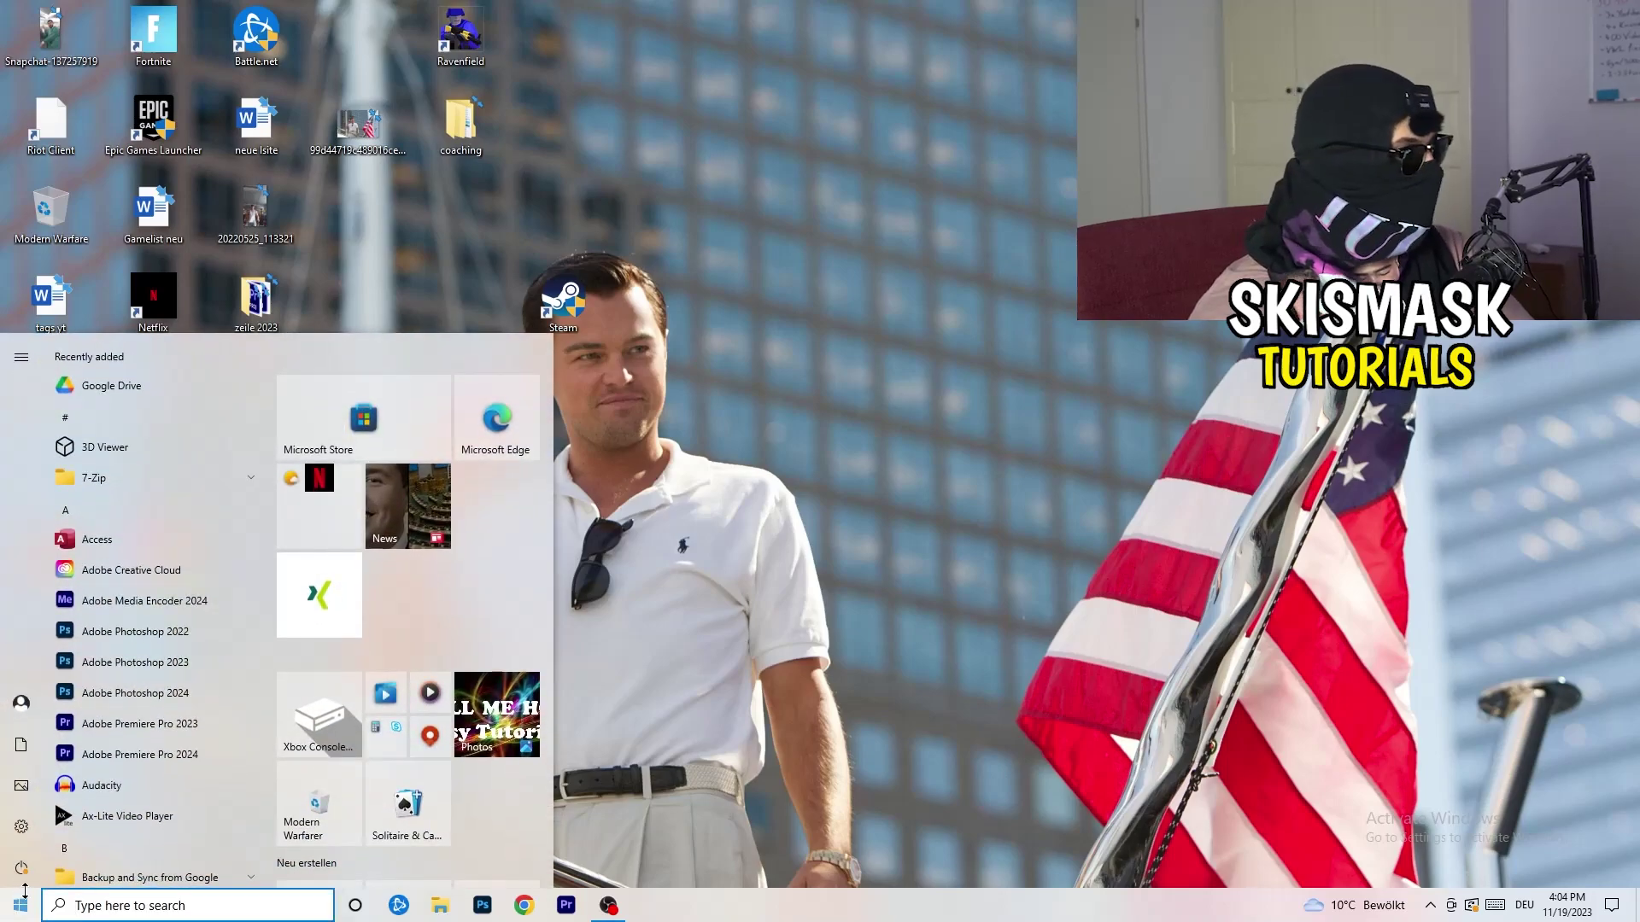
Check the Display scaling options, leaving 100% (Recommended) and 1920 × 1080 resolution
{"action": "left_click", "coordinate": [17, 835]}
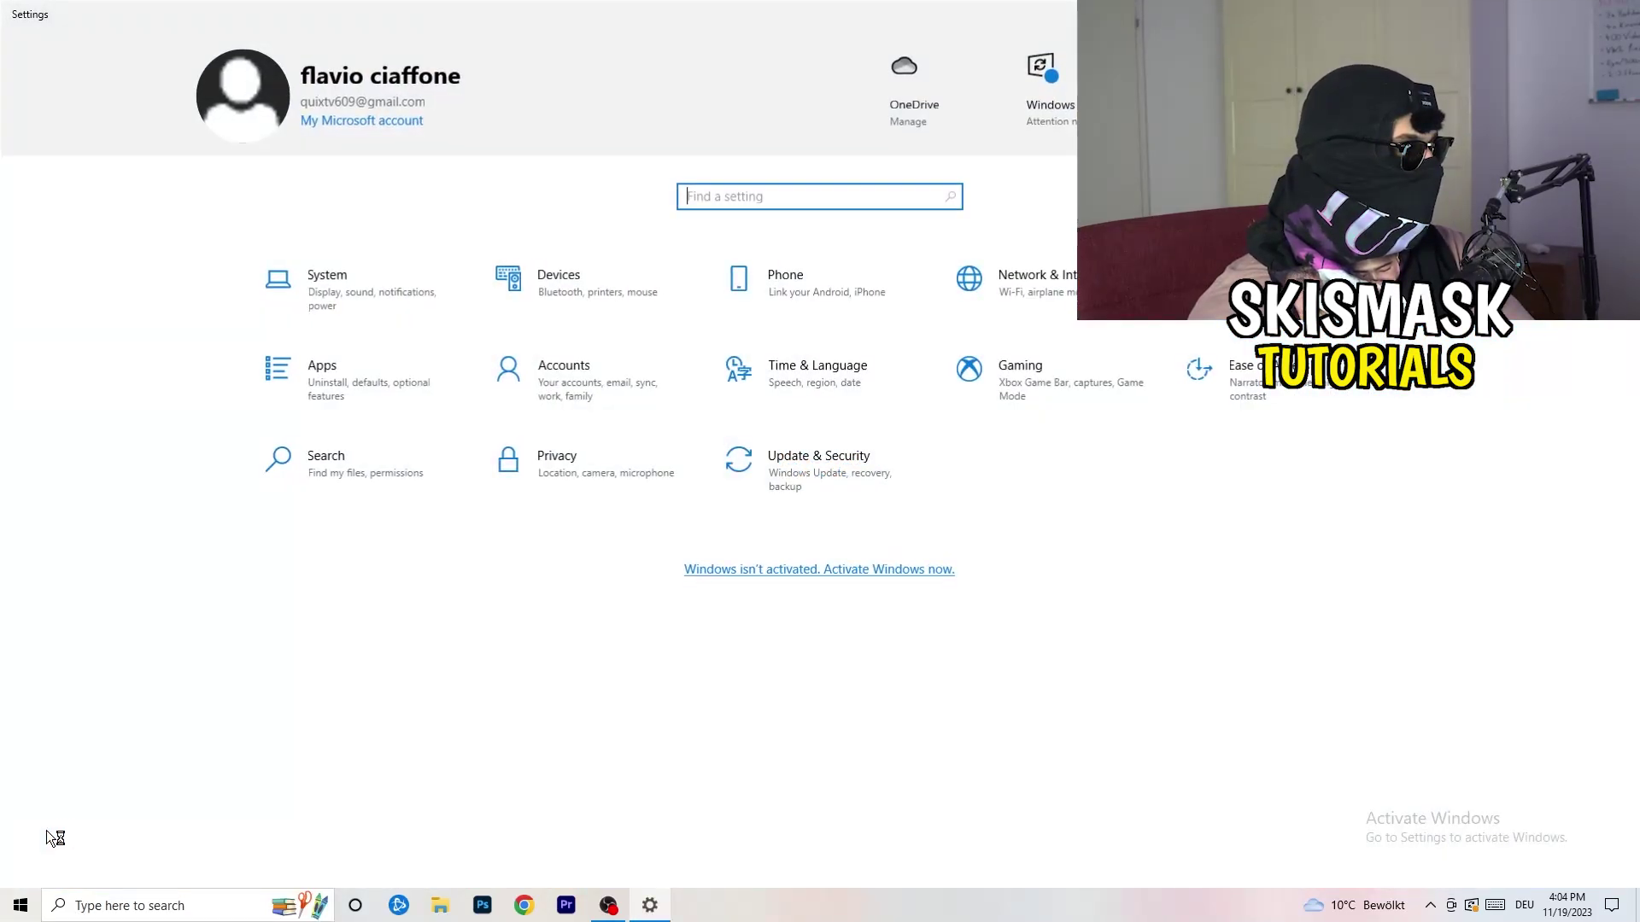
{"action": "left_click", "coordinate": [385, 274]}
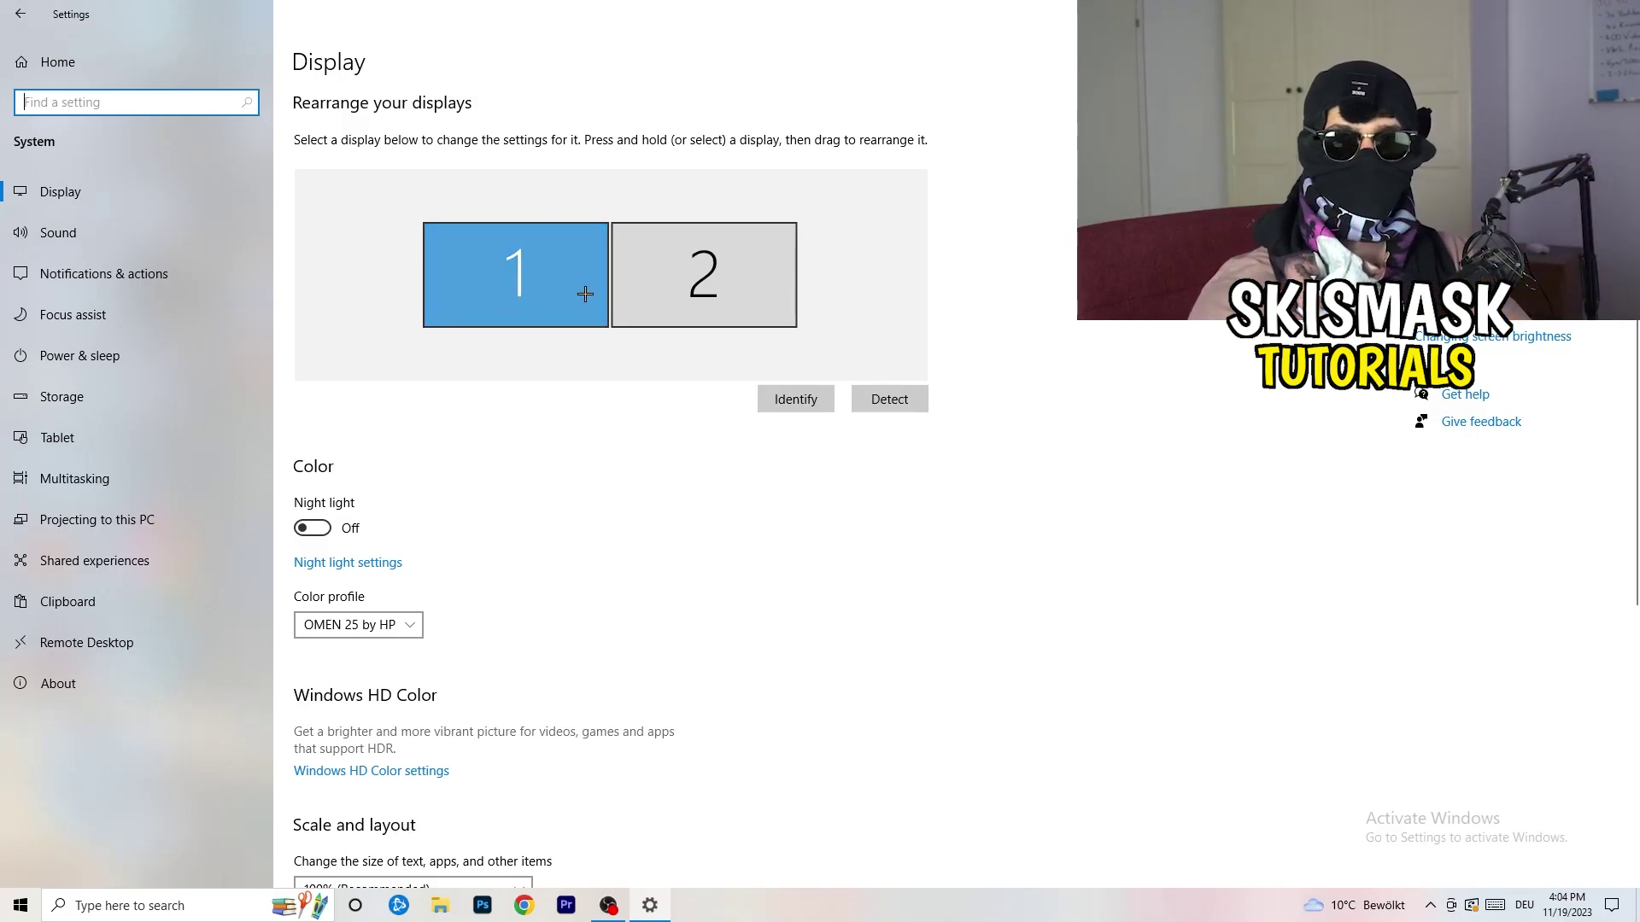
{"action": "scroll", "coordinate": [595, 307], "scroll_direction": "down", "scroll_amount": 3}
{"action": "scroll", "coordinate": [595, 310], "scroll_direction": "down", "scroll_amount": 2}
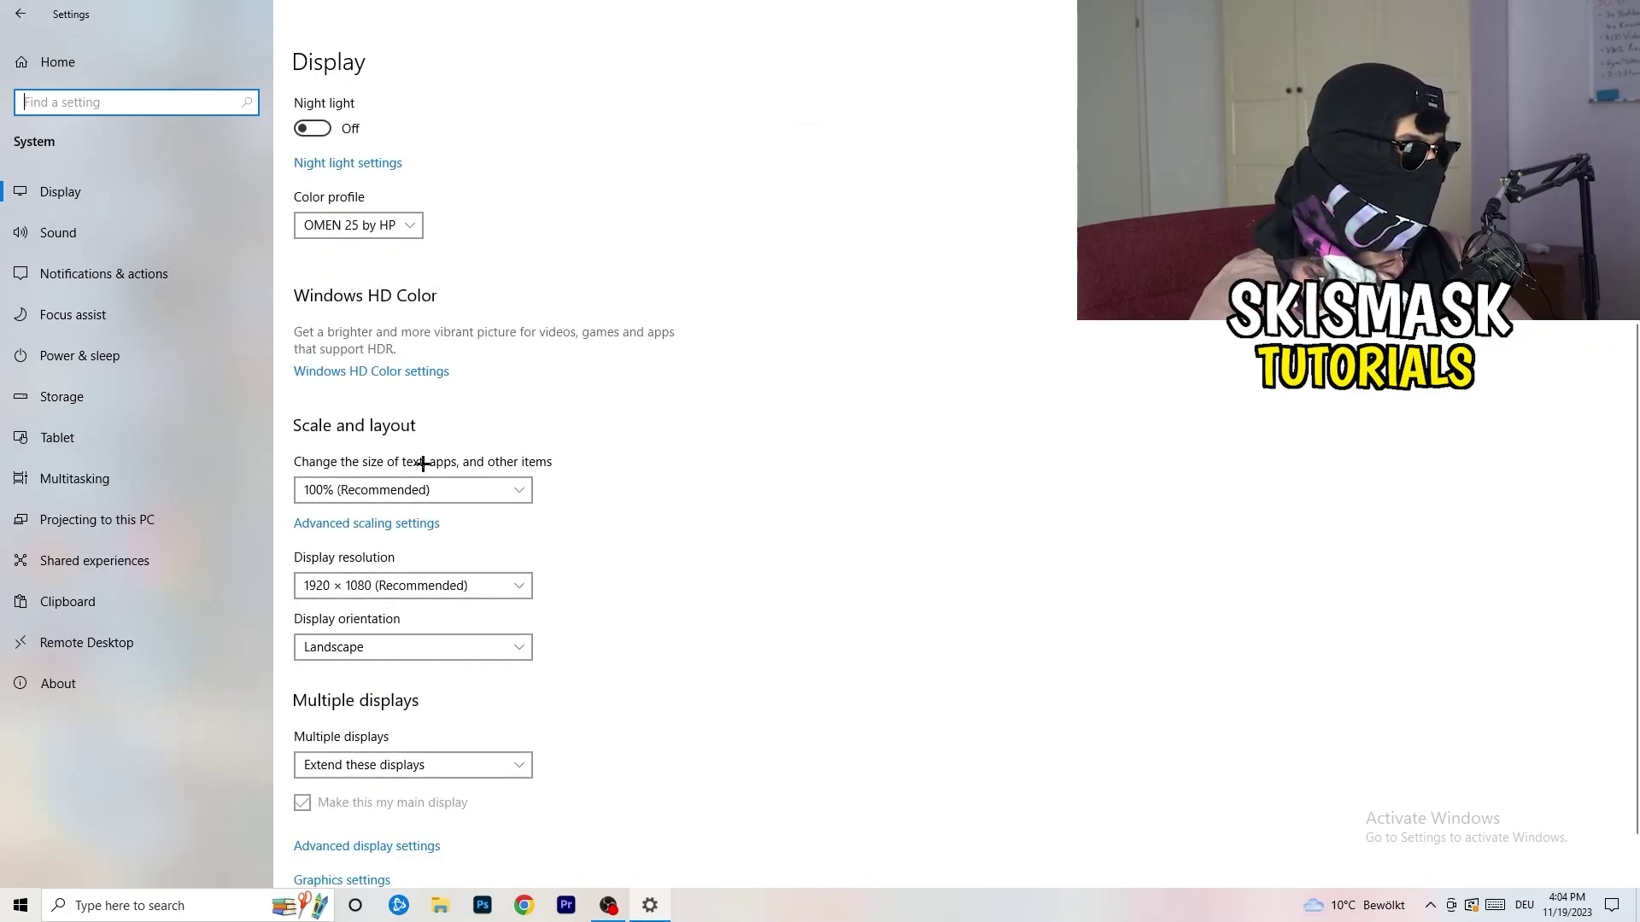
{"action": "left_click", "coordinate": [466, 493]}
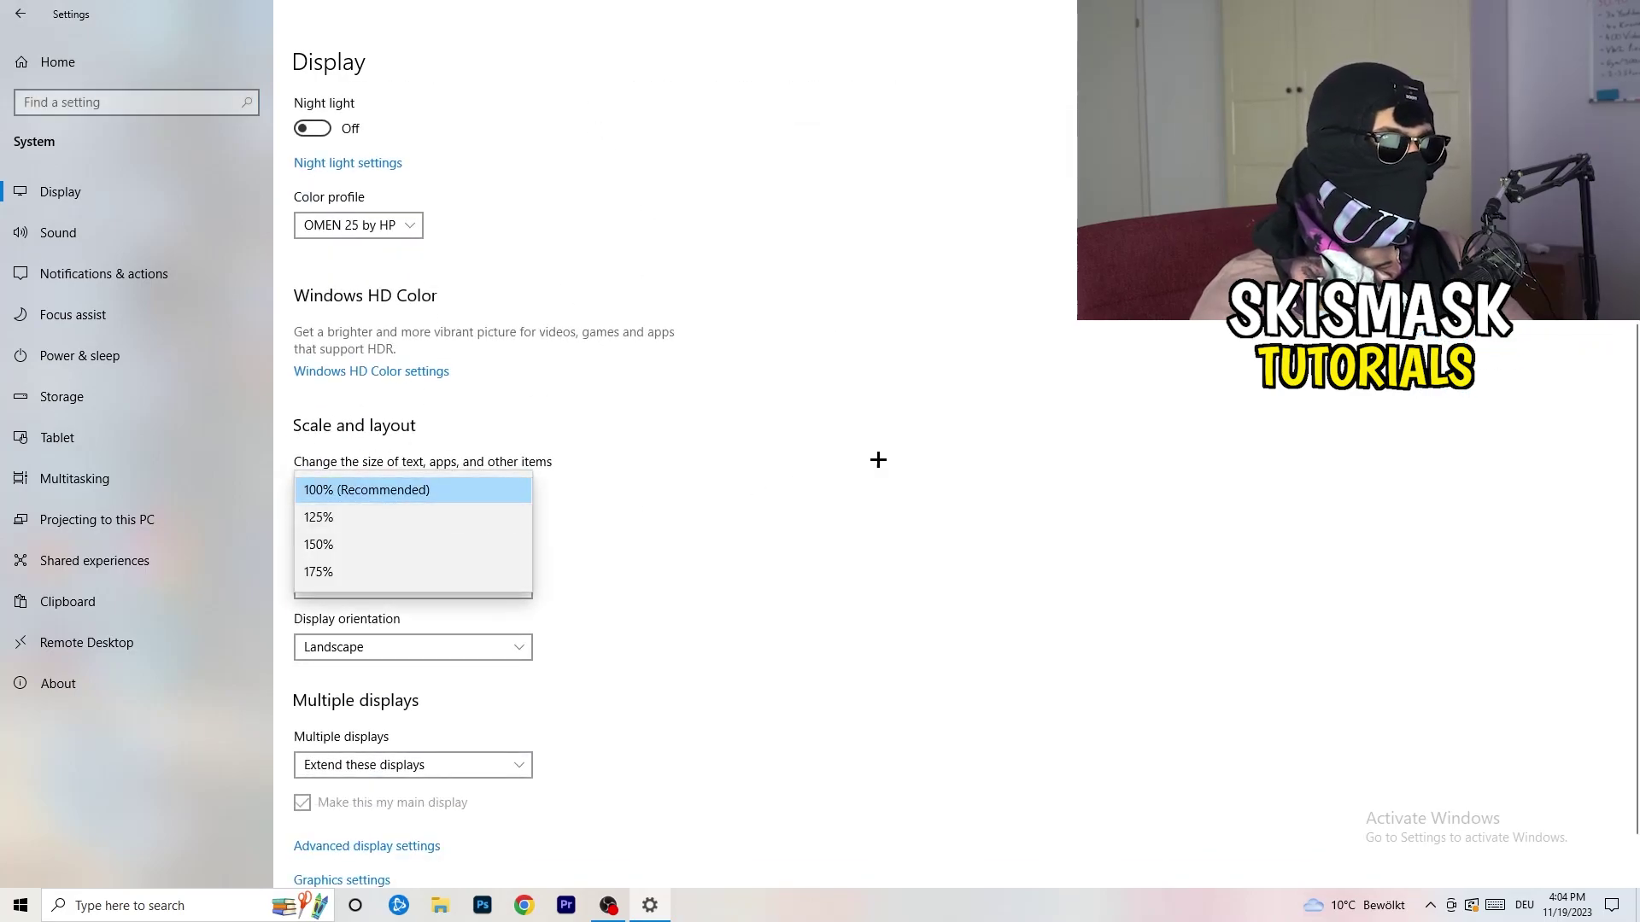
{"action": "left_click", "coordinate": [832, 450]}
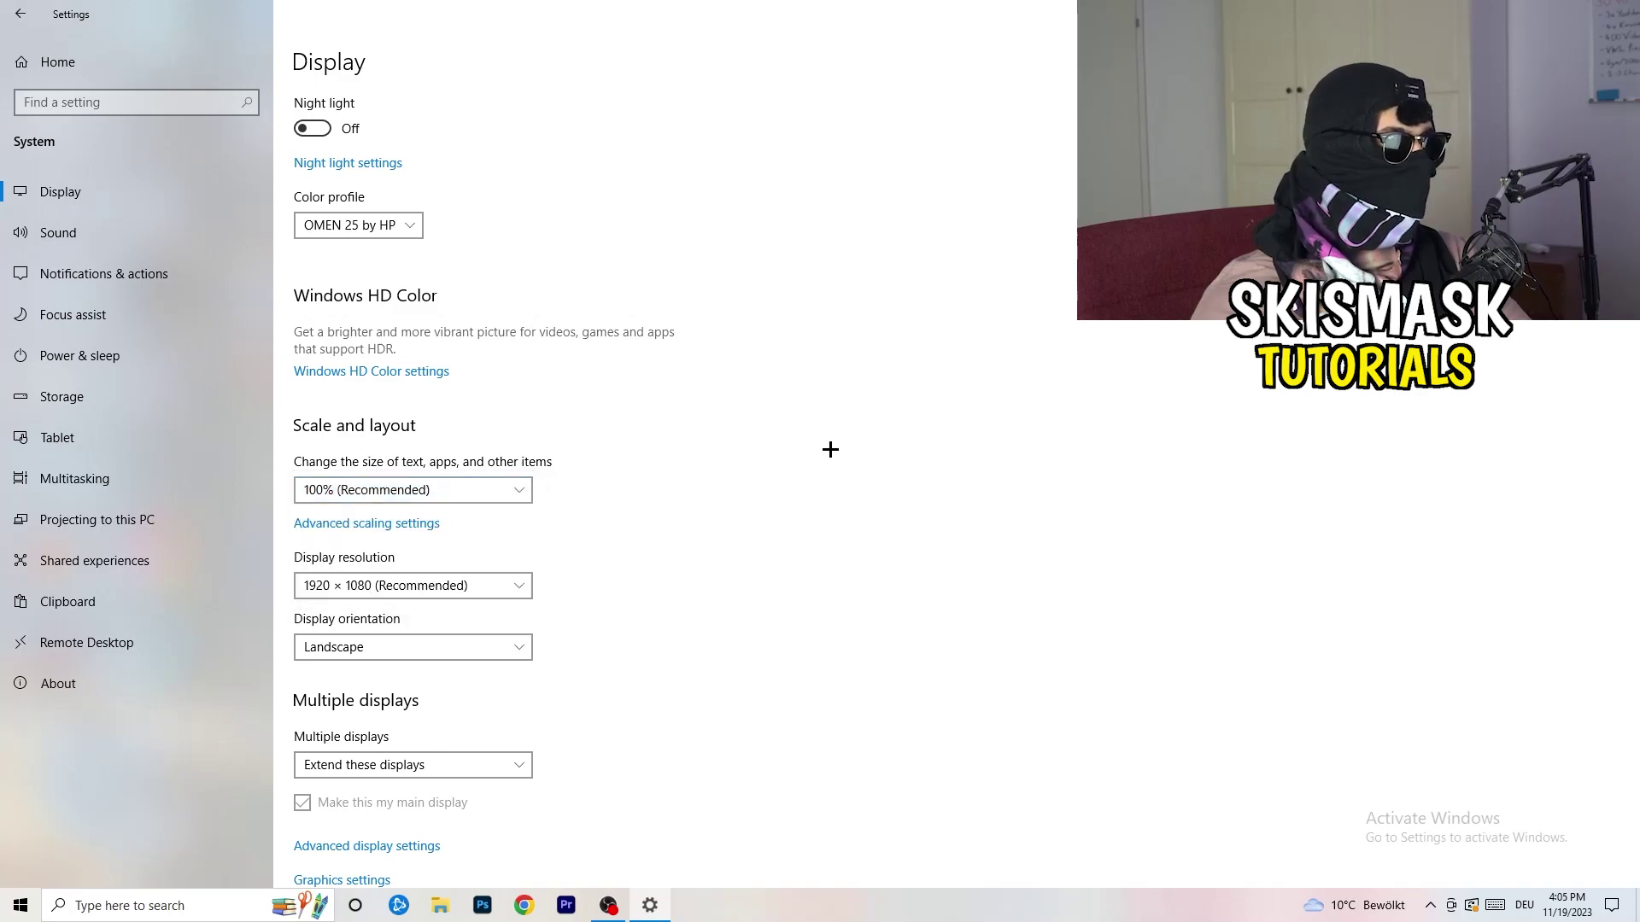
{"action": "scroll", "coordinate": [695, 469], "scroll_direction": "down", "scroll_amount": 1}
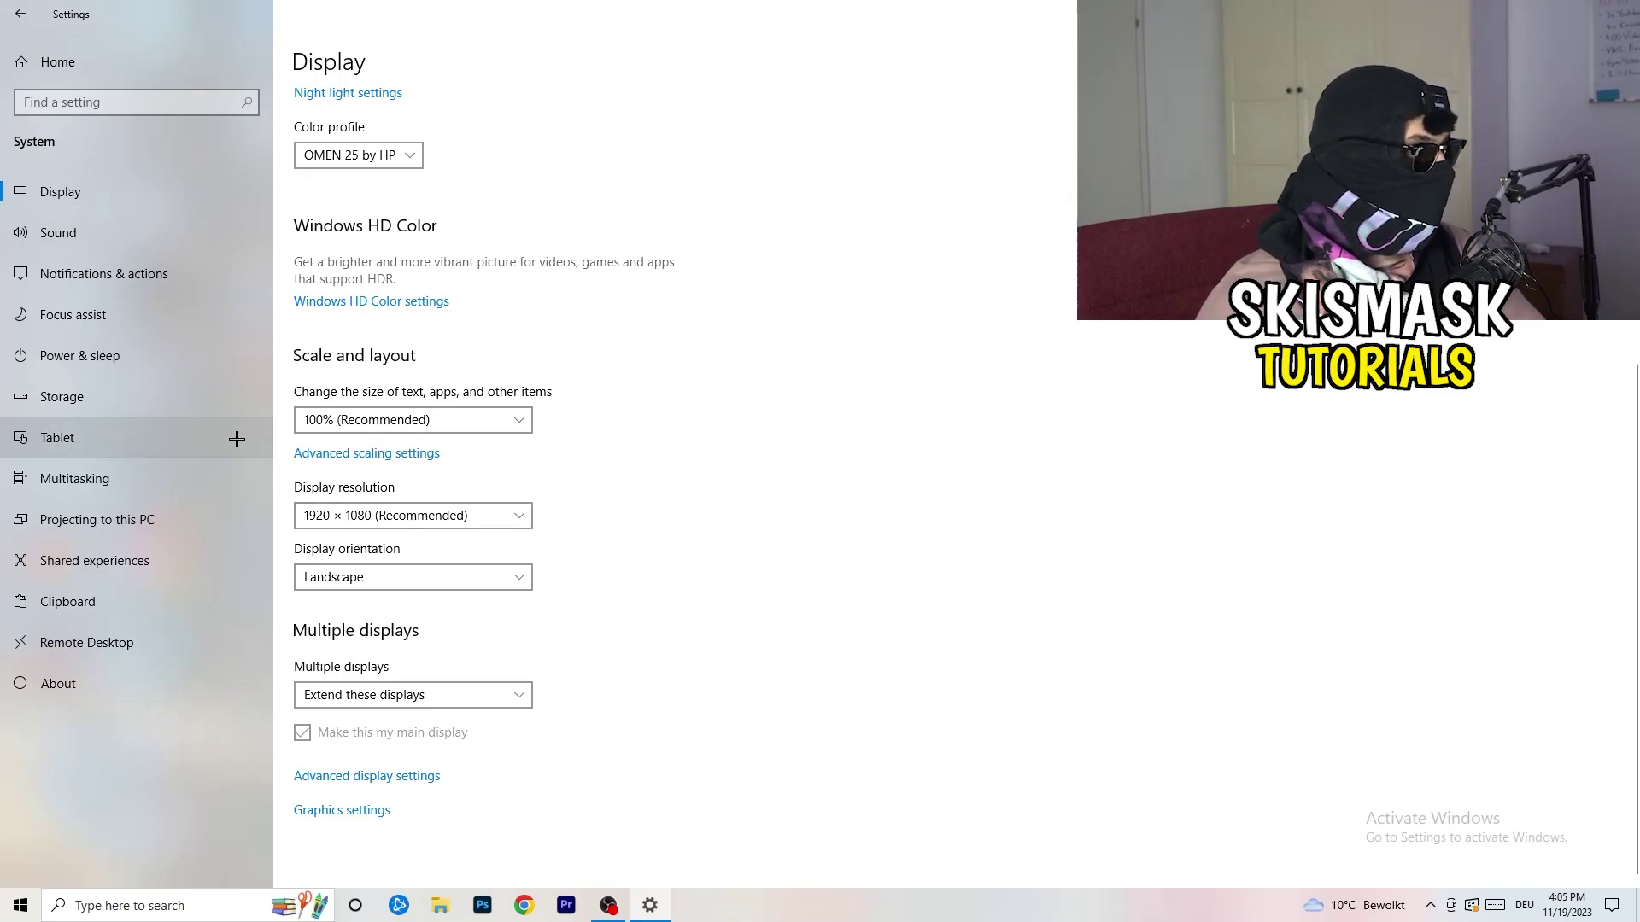
Review the power plans from Power & sleep, keeping Balanced as the chosen plan
{"action": "left_click", "coordinate": [128, 361]}
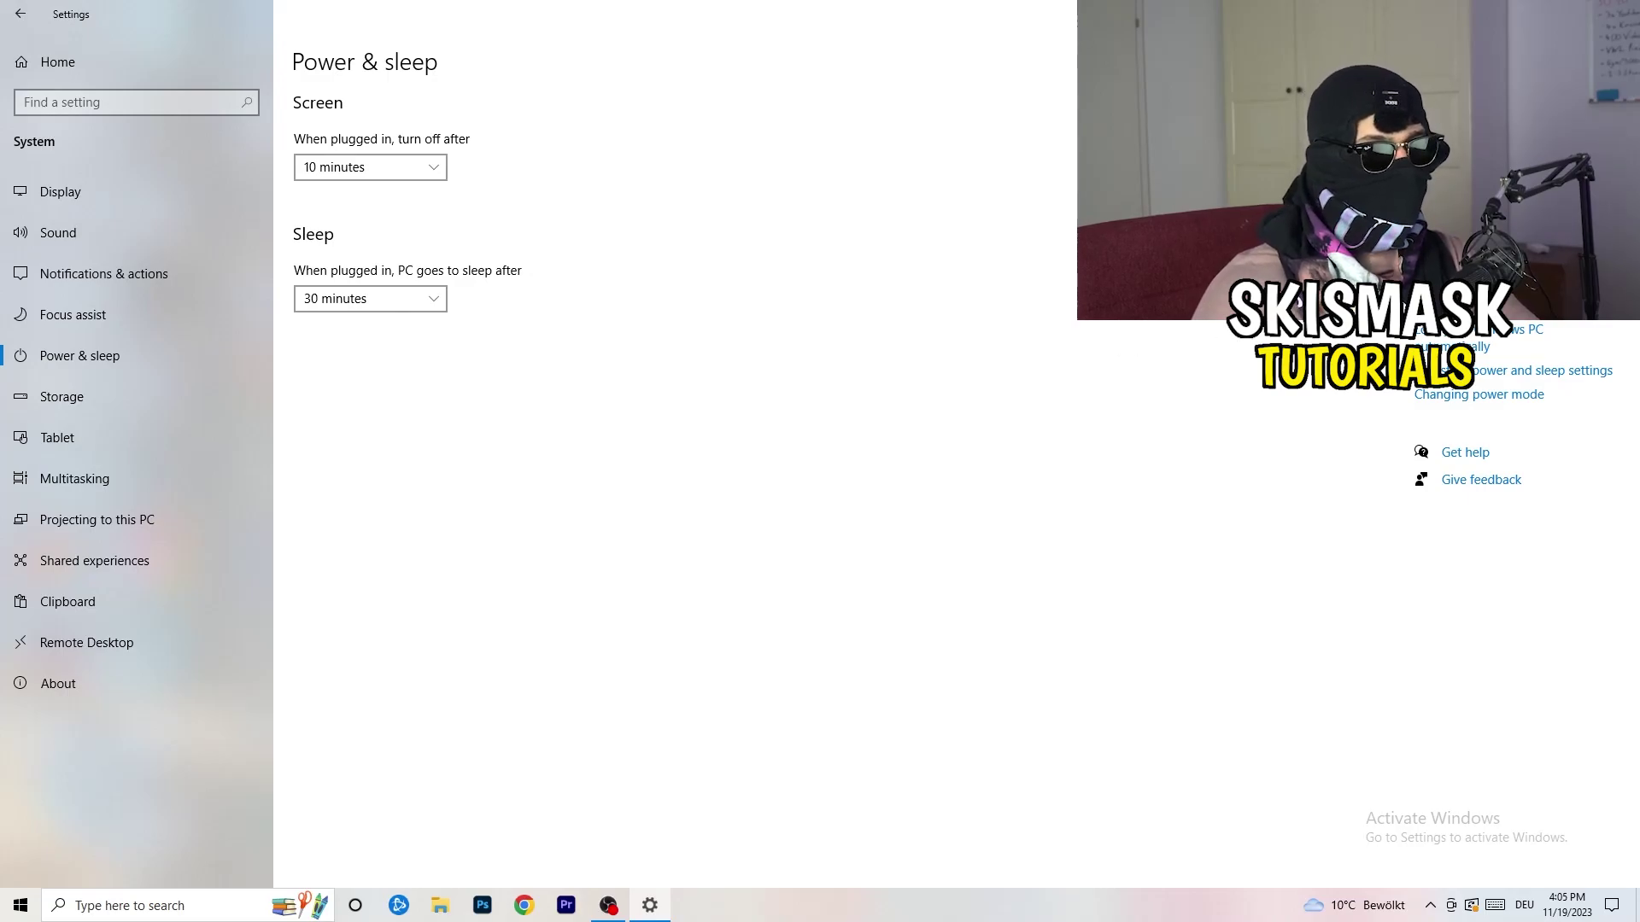
{"action": "left_click", "coordinate": [1477, 248]}
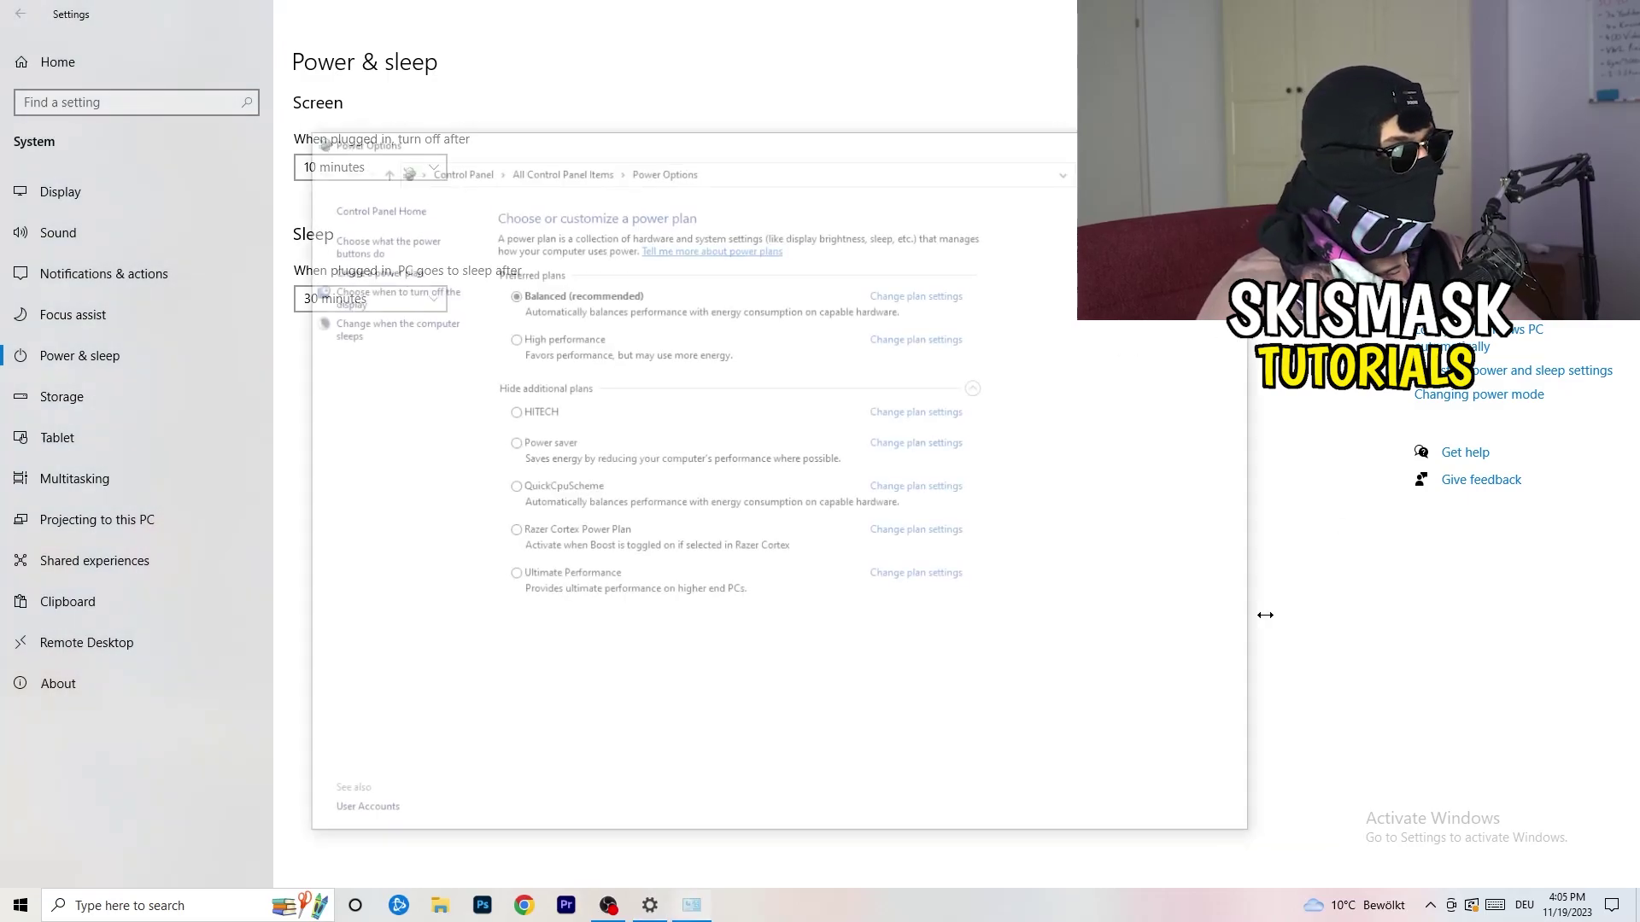
{"action": "left_click", "coordinate": [978, 386]}
{"action": "left_click", "coordinate": [978, 386]}
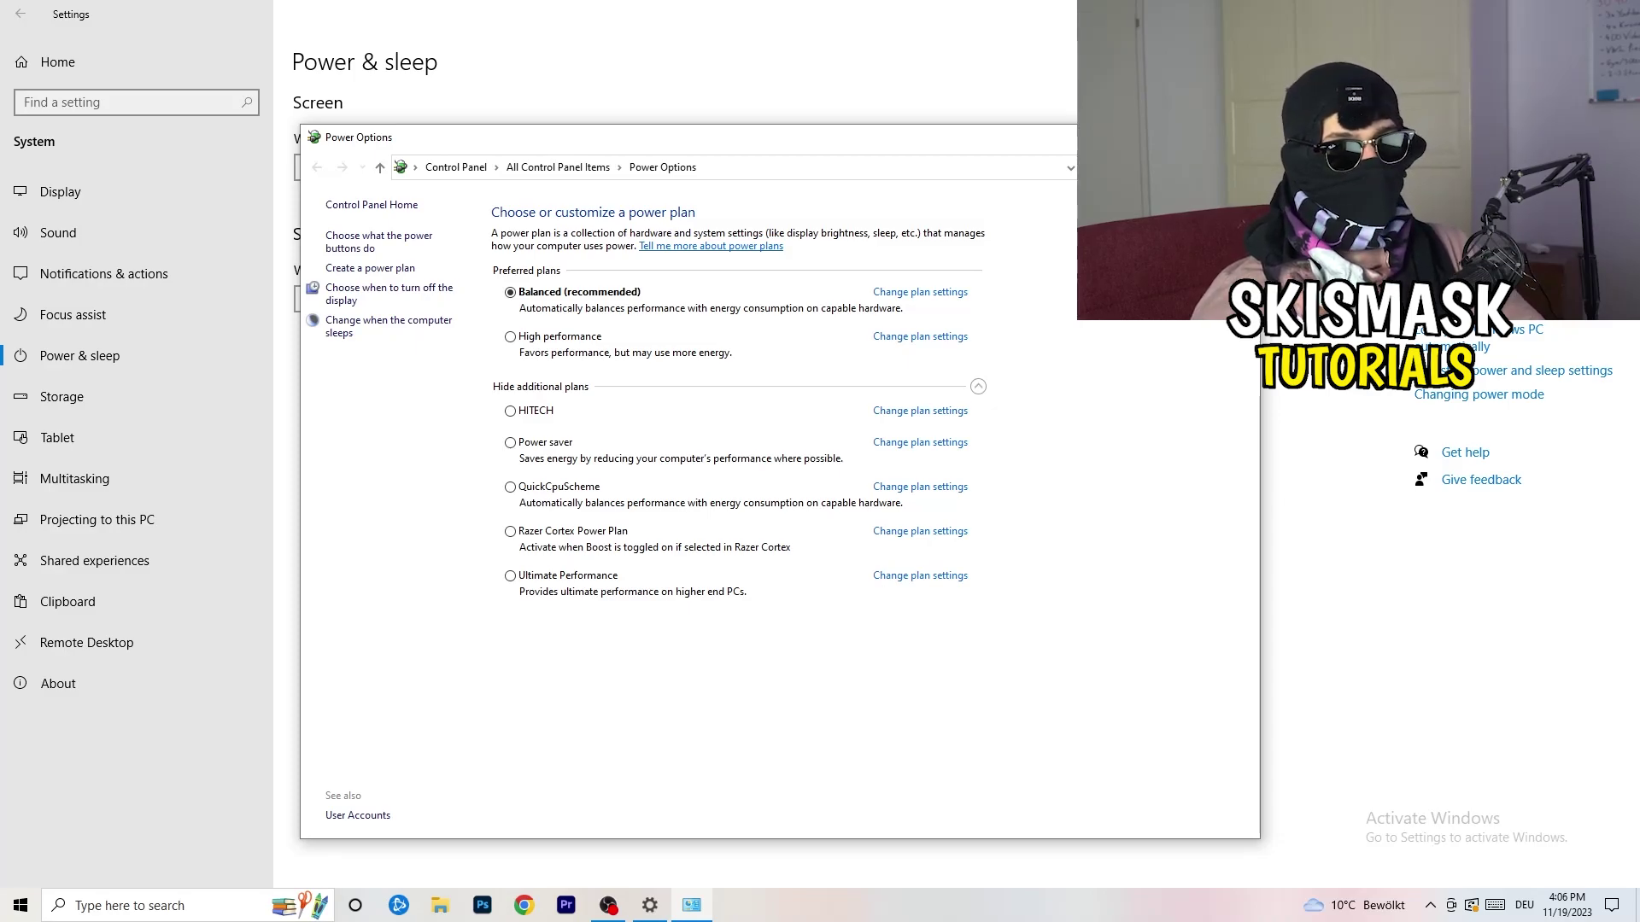
{"action": "left_click", "coordinate": [1240, 137]}
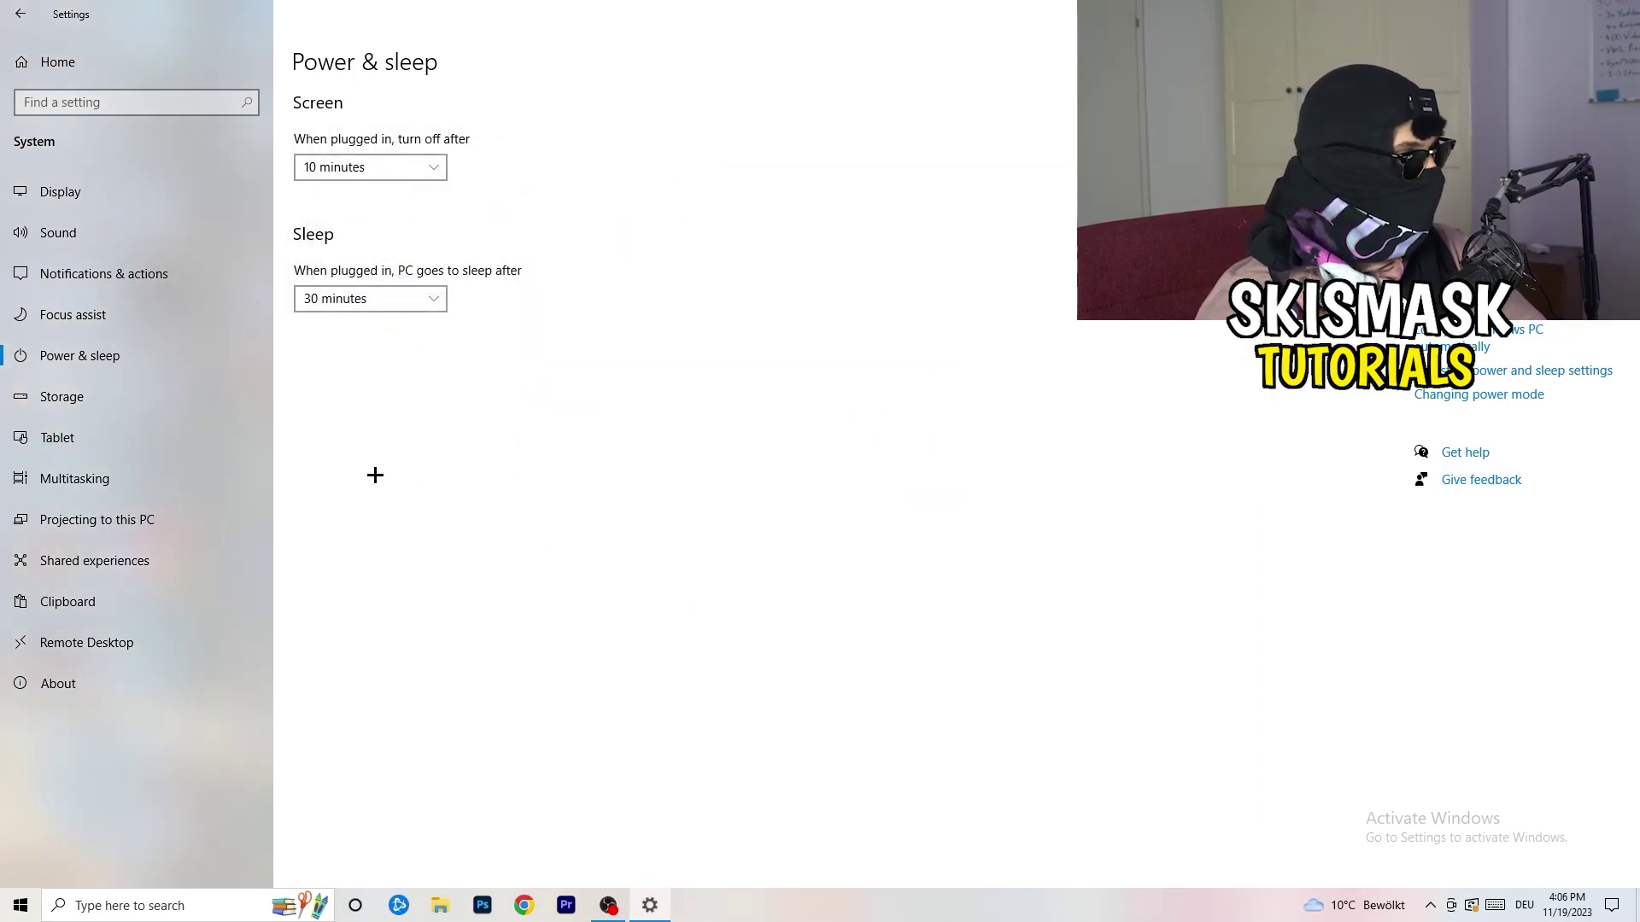
Keep Storage Sense running every week and enable deleting unused temporary files
{"action": "left_click", "coordinate": [113, 408]}
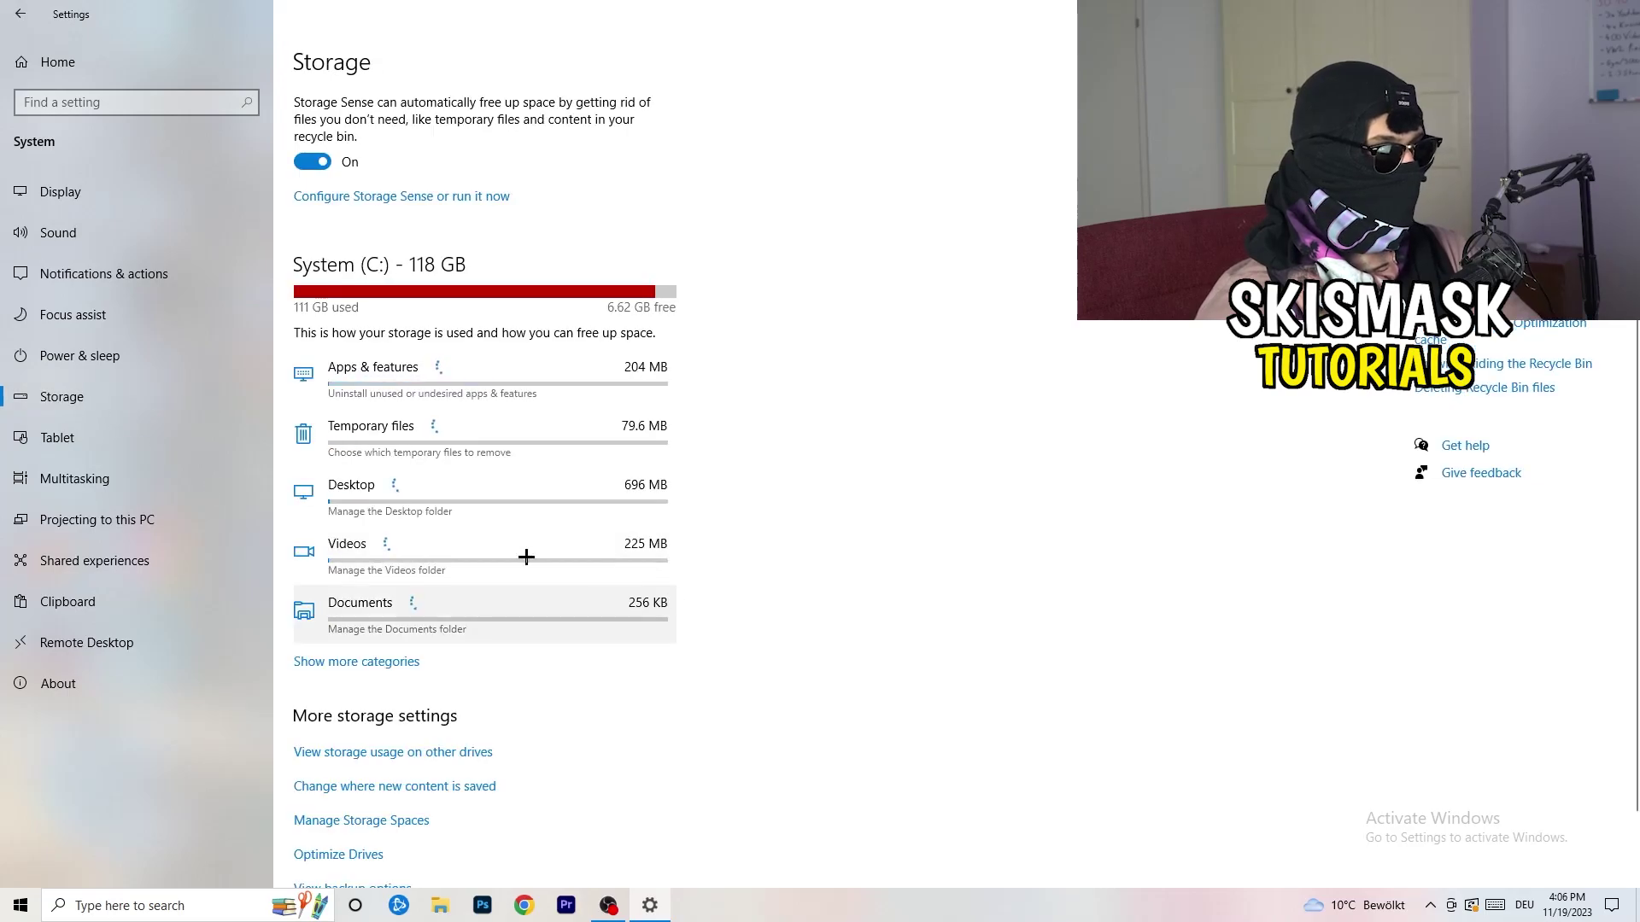
{"action": "left_click", "coordinate": [410, 197]}
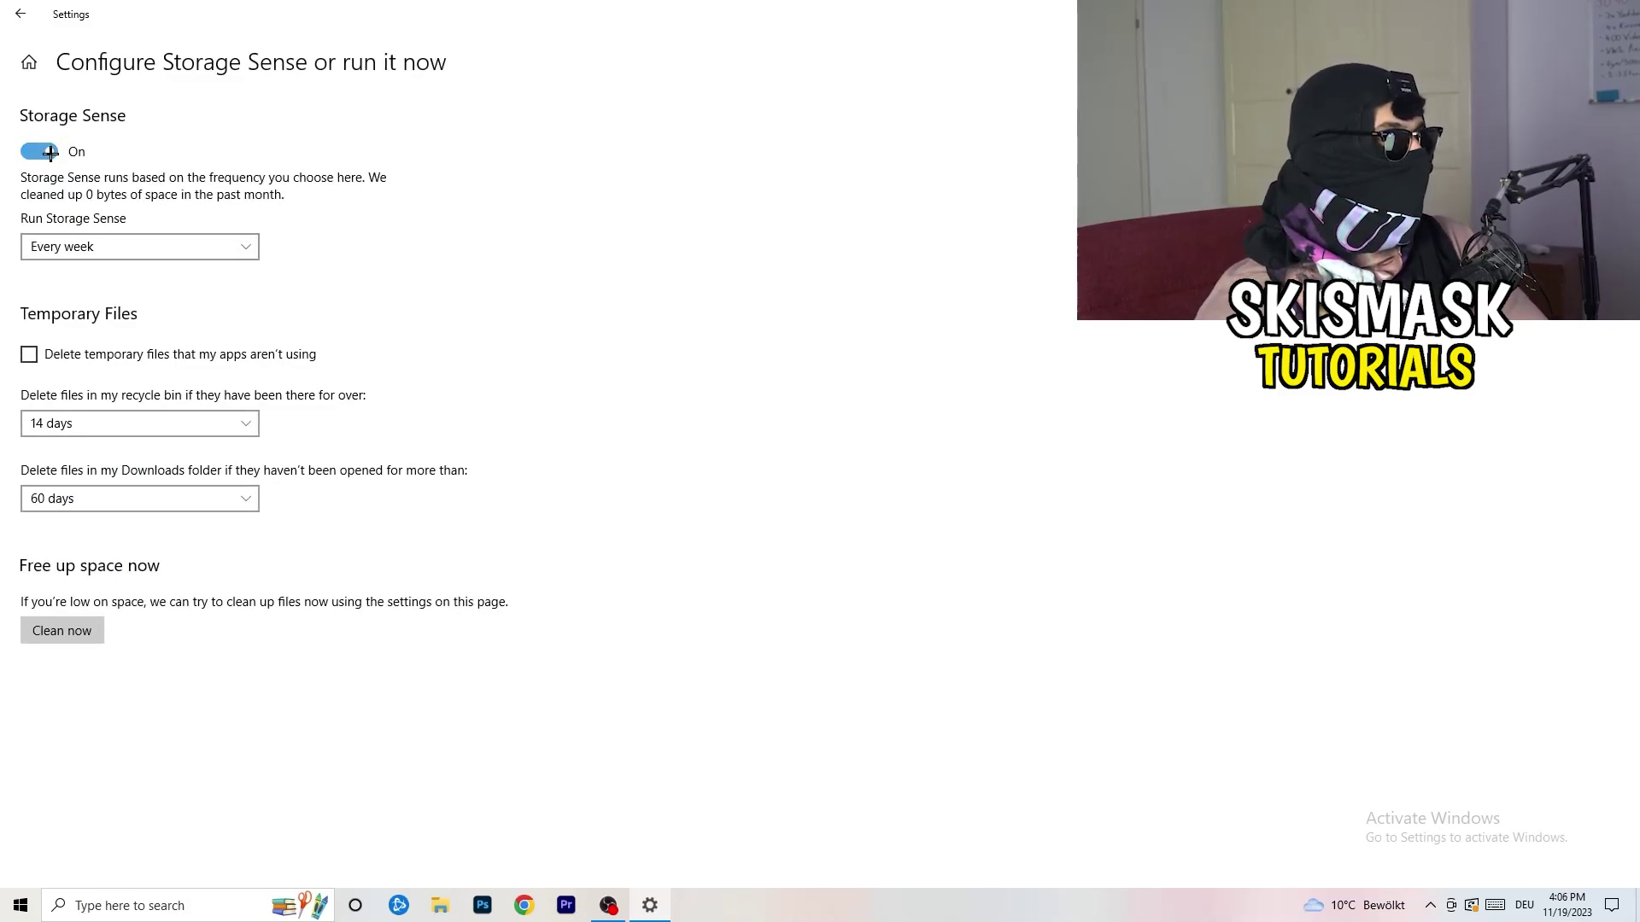
{"action": "left_click", "coordinate": [111, 246]}
{"action": "left_click", "coordinate": [453, 273]}
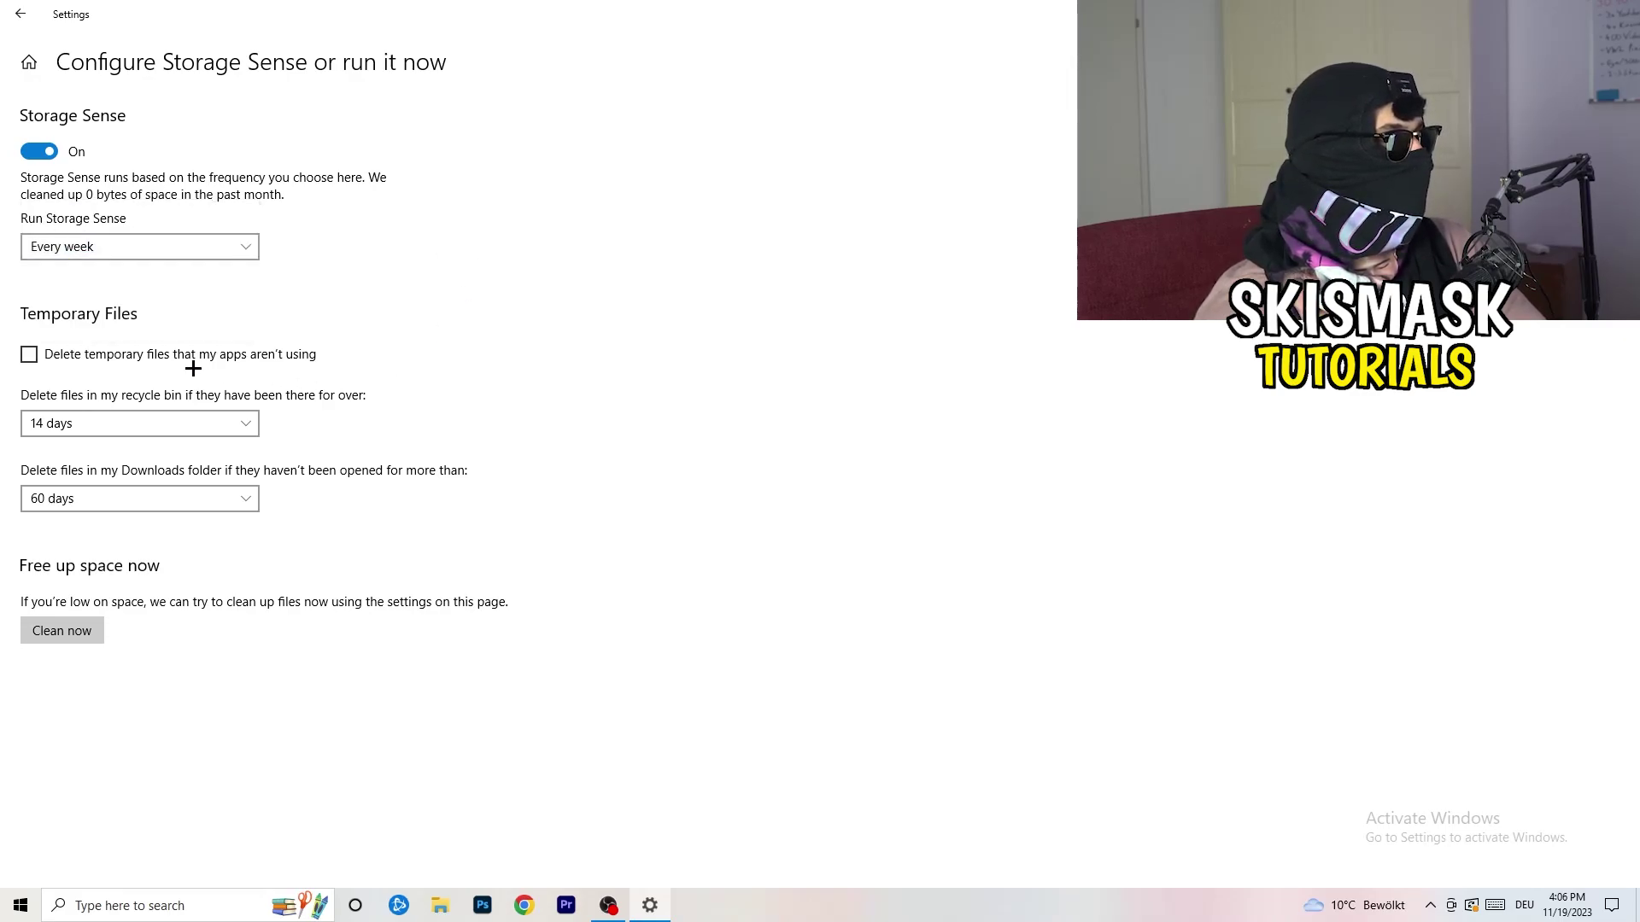
{"action": "left_click", "coordinate": [101, 356]}
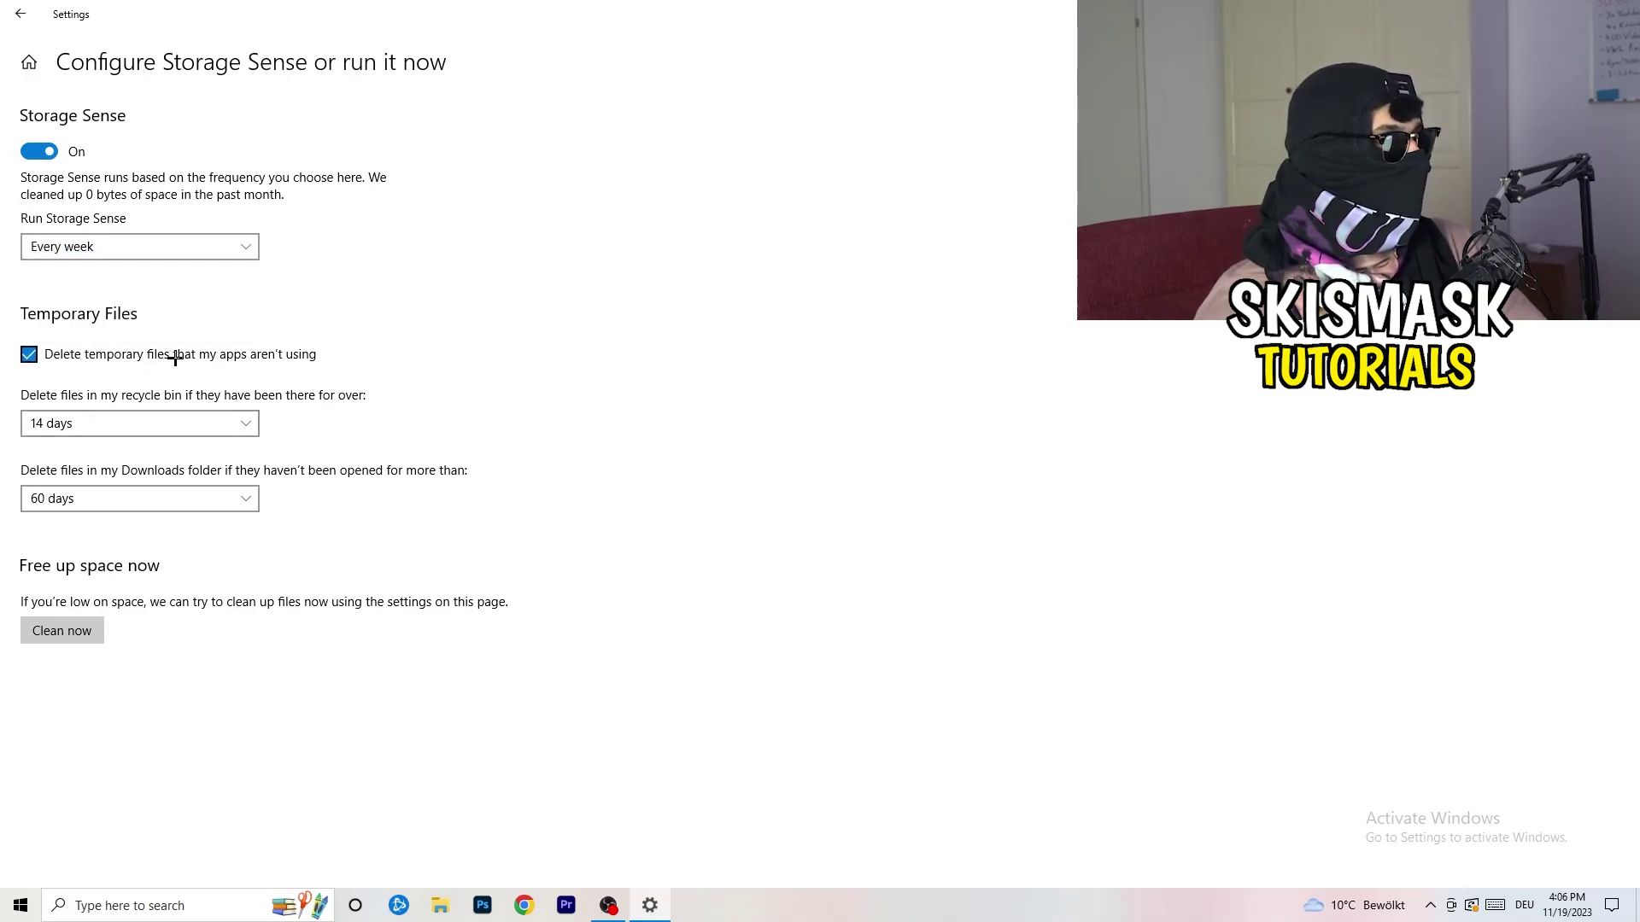
Keep recycle bin cleanup at 14 days and Downloads at 60 days, then return to Storage
{"action": "left_click", "coordinate": [128, 424]}
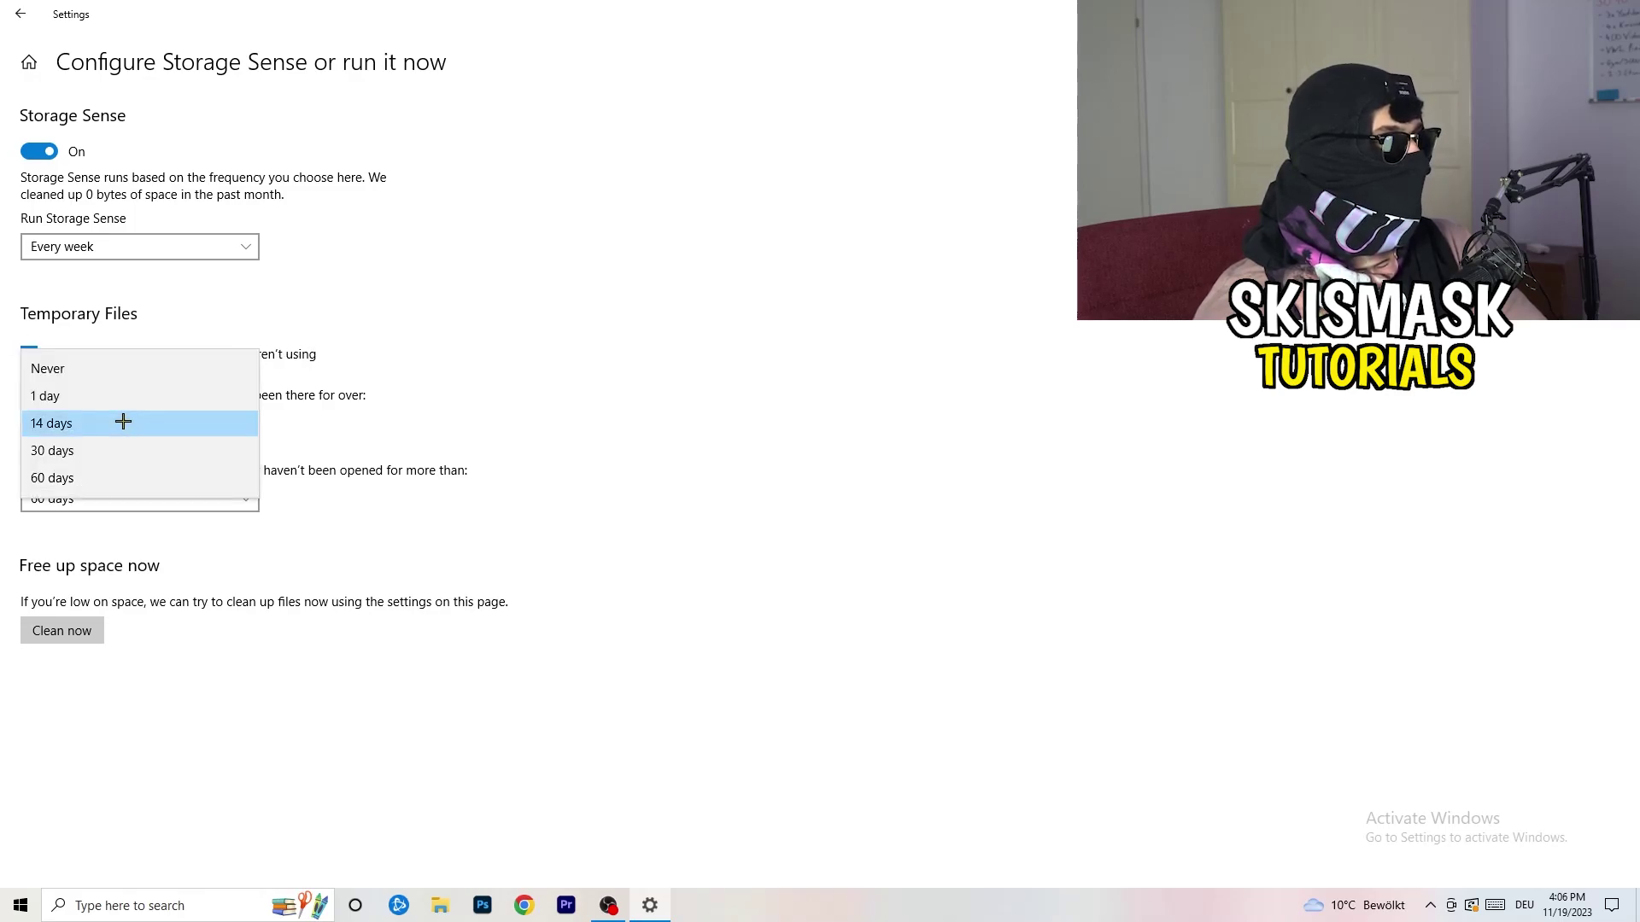
{"action": "left_click", "coordinate": [503, 350]}
{"action": "left_click", "coordinate": [245, 421]}
{"action": "left_click", "coordinate": [728, 303]}
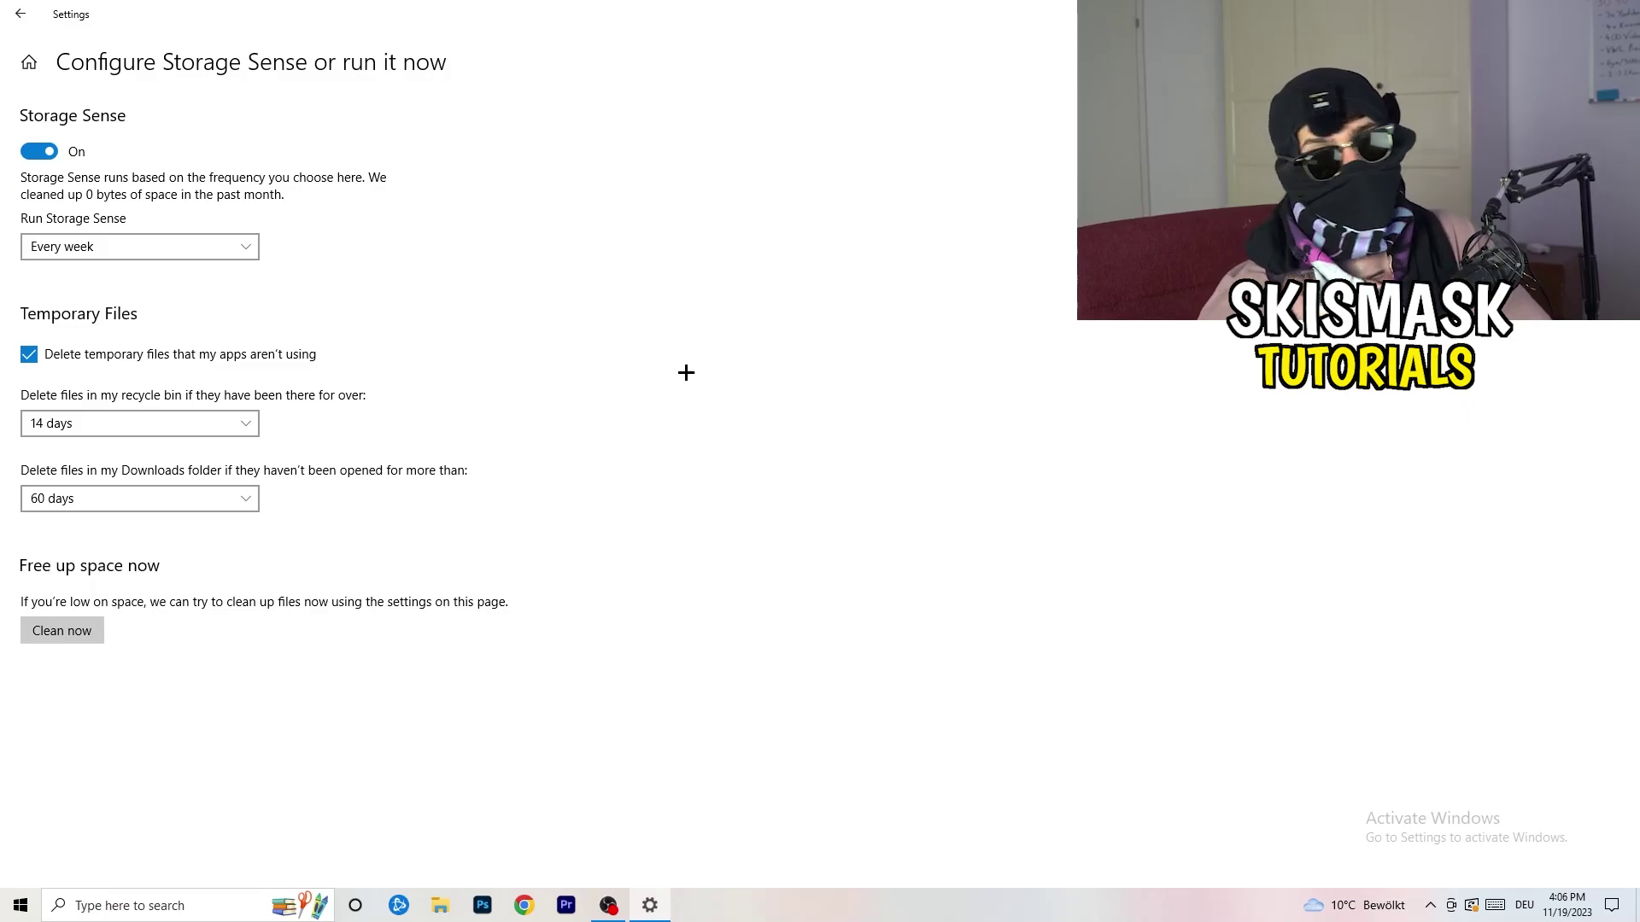
{"action": "left_click", "coordinate": [150, 499]}
{"action": "left_click", "coordinate": [572, 526]}
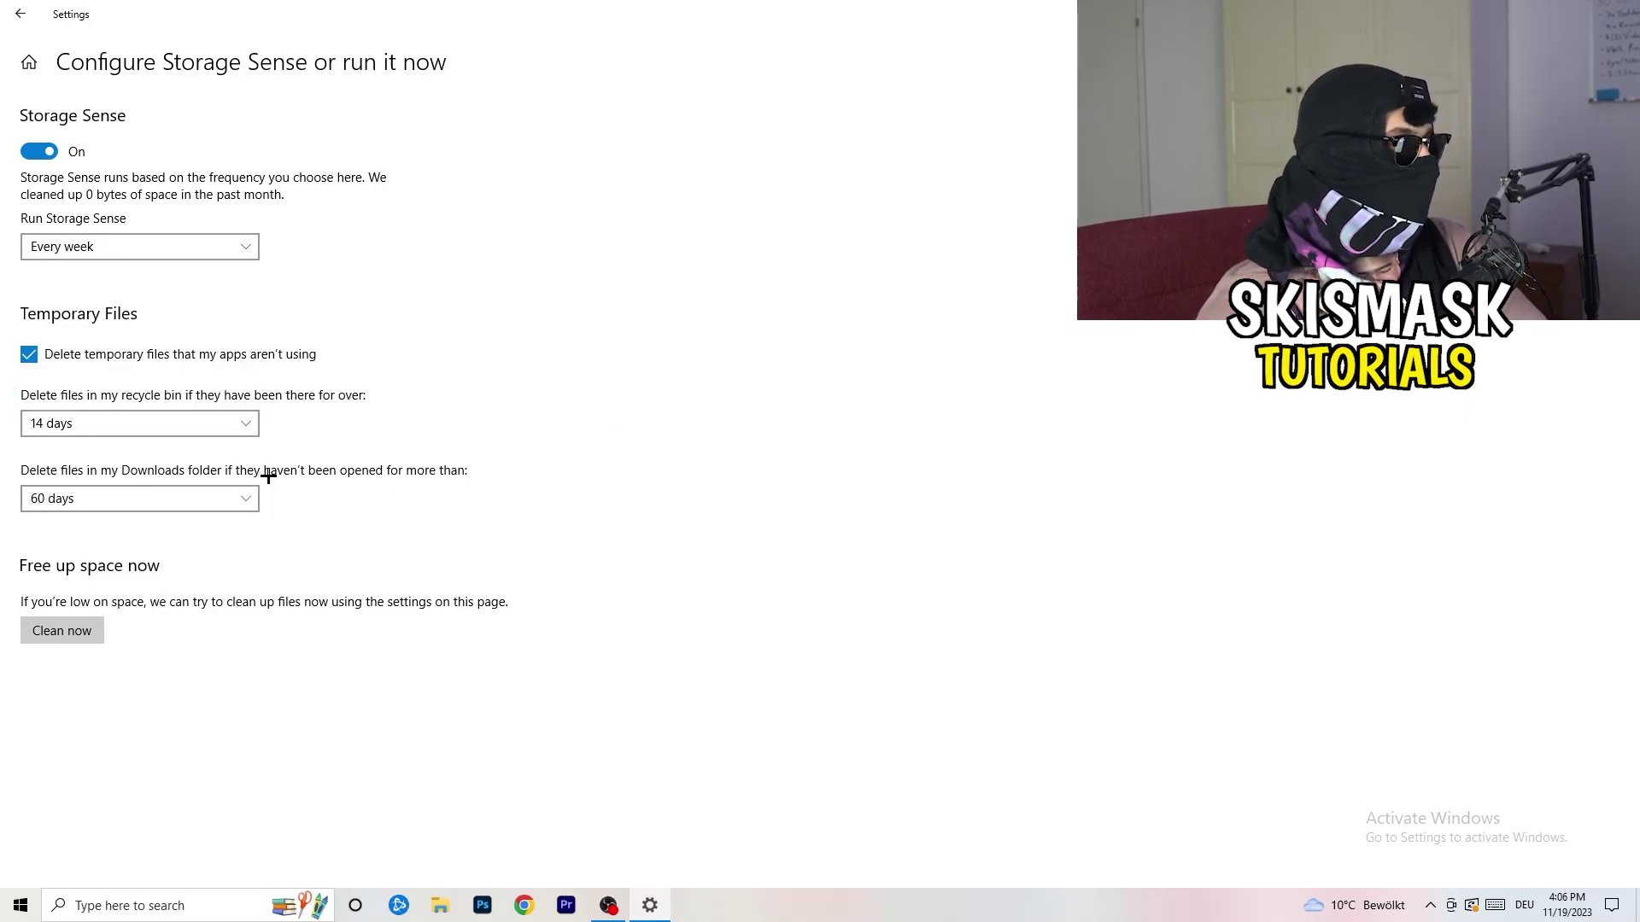
{"action": "left_click", "coordinate": [193, 504]}
{"action": "left_click", "coordinate": [804, 416]}
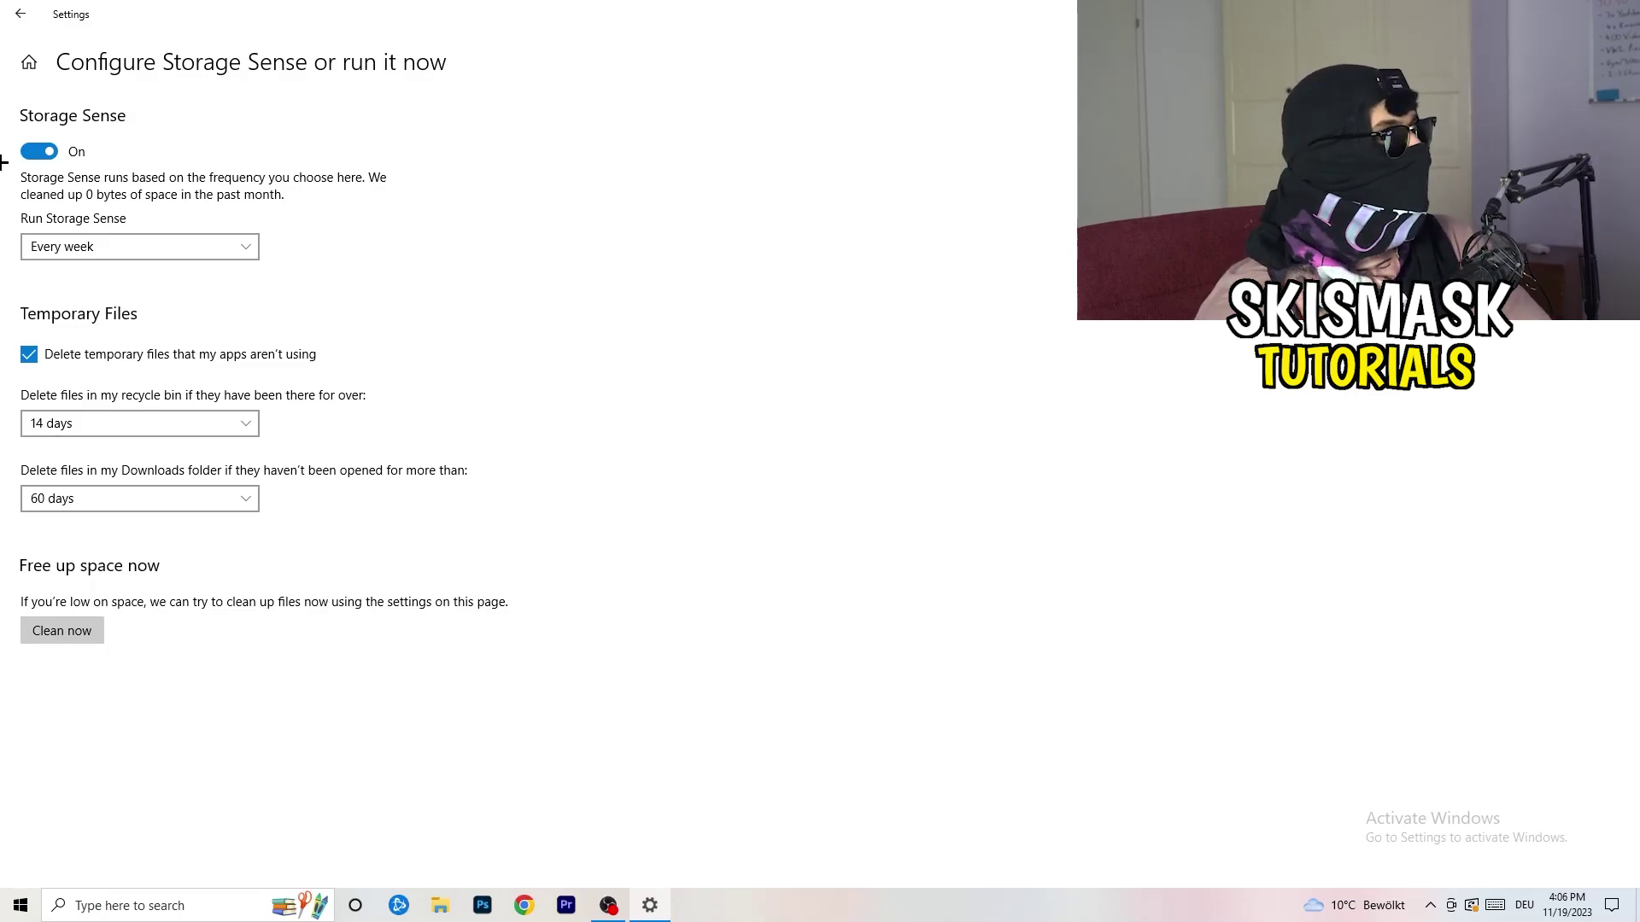
{"action": "left_click", "coordinate": [19, 14]}
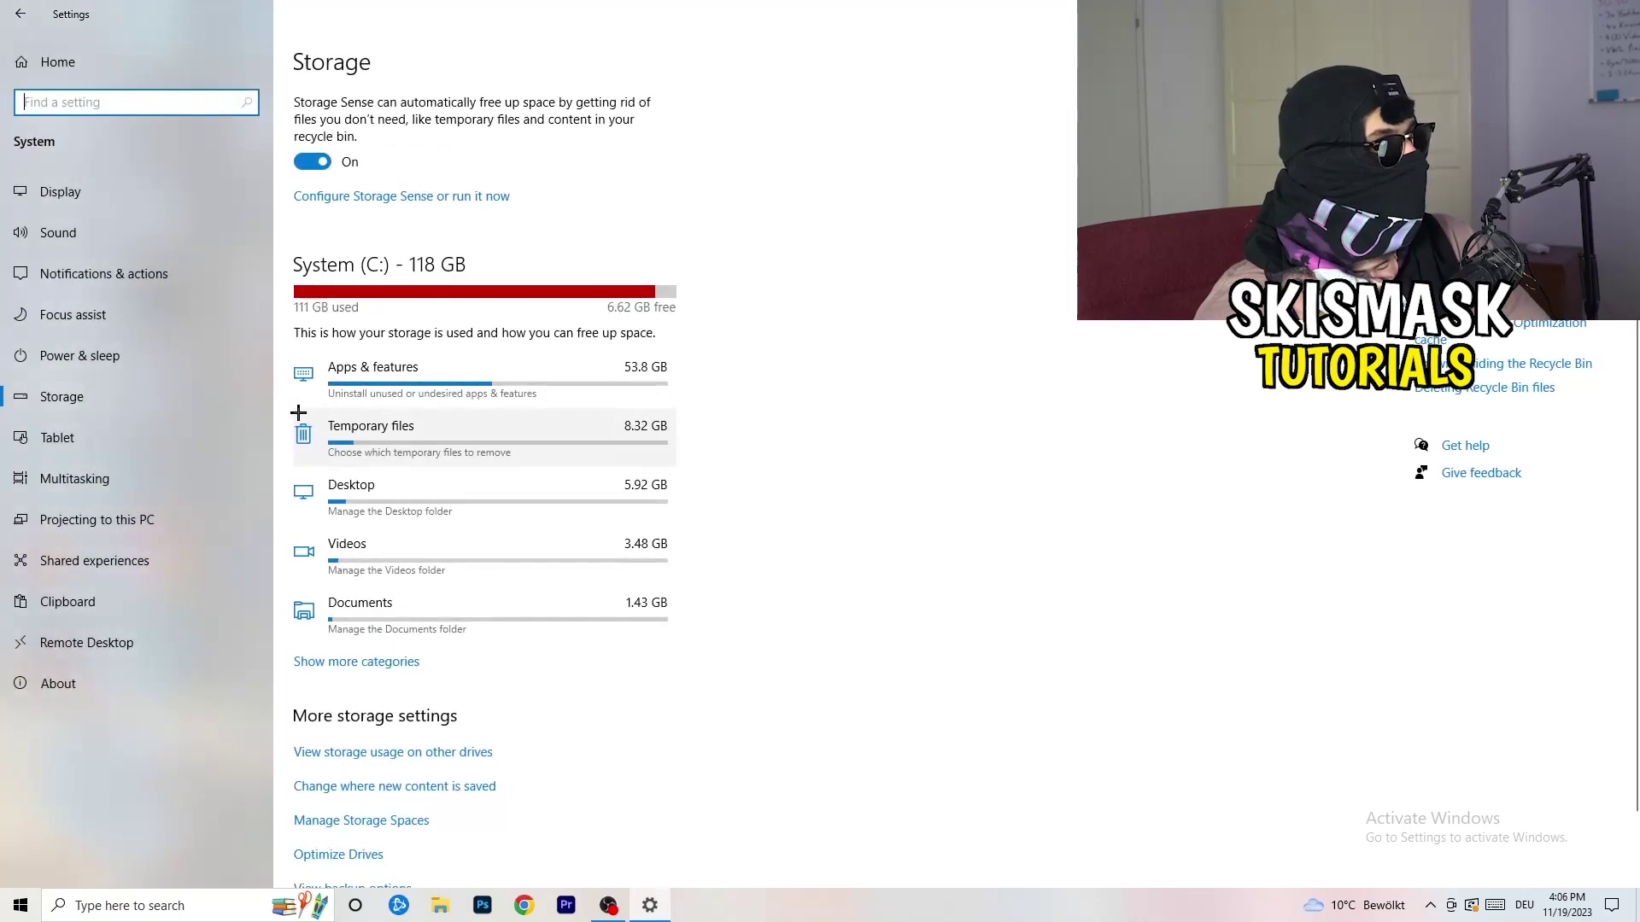
Check Windows Update, showing a cumulative update pending restart, then close Settings
{"action": "left_click", "coordinate": [20, 14]}
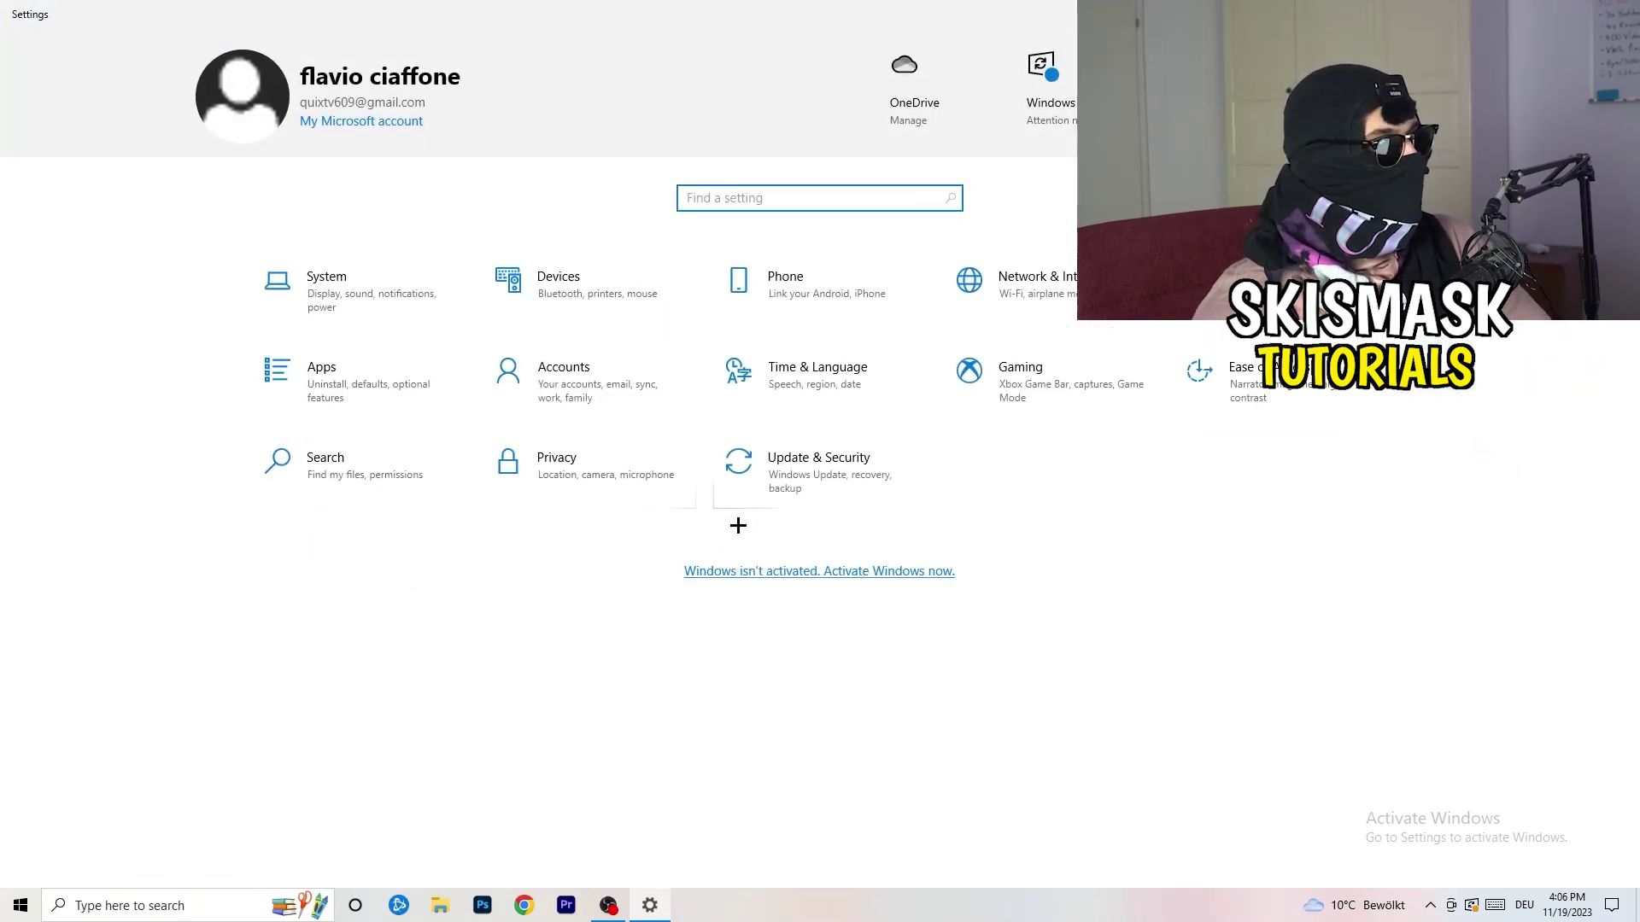
{"action": "left_click", "coordinate": [807, 480]}
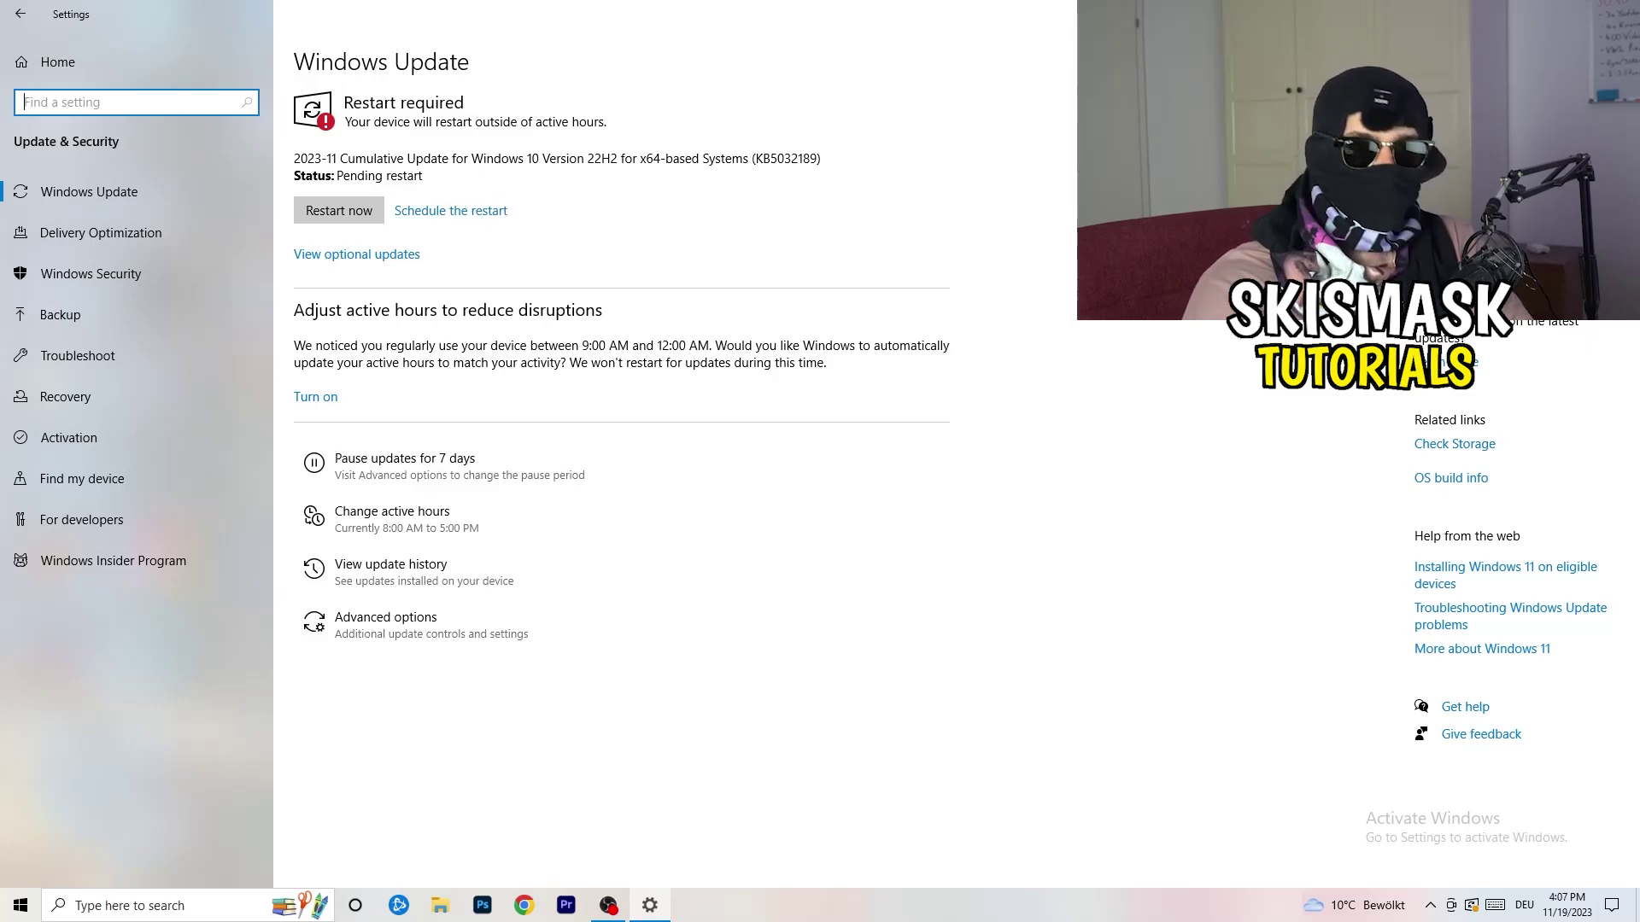
{"action": "key", "text": "alt+F4"}
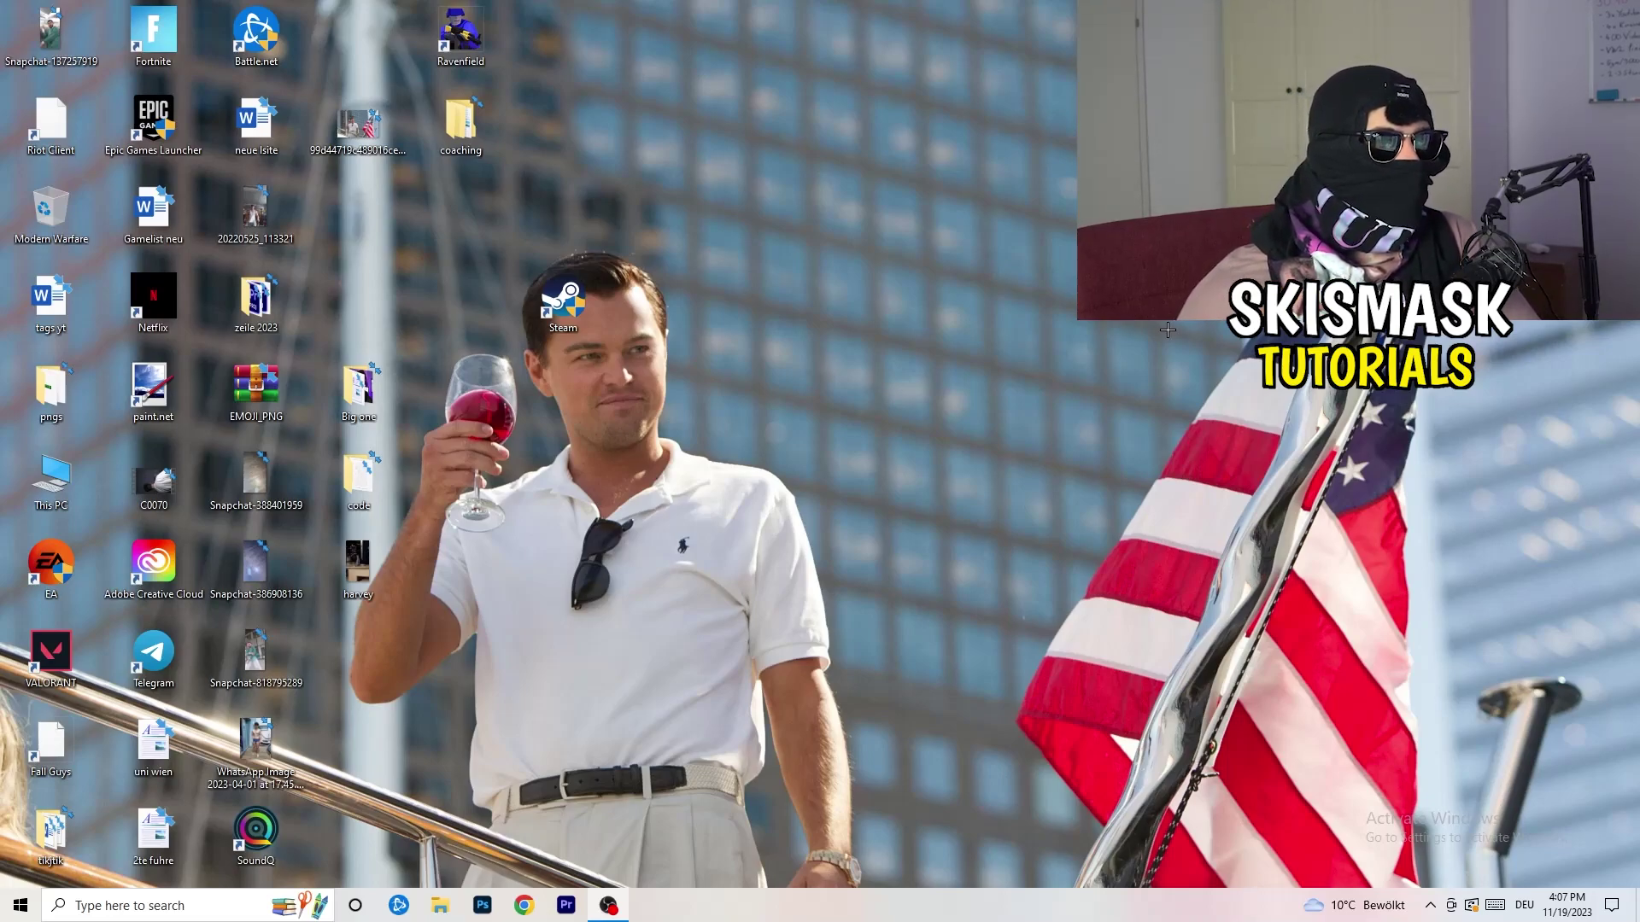
Open NVIDIA Control Panel's Adjust image settings with preview, set to 'Let the 3D application decide'
{"action": "right_click", "coordinate": [993, 360]}
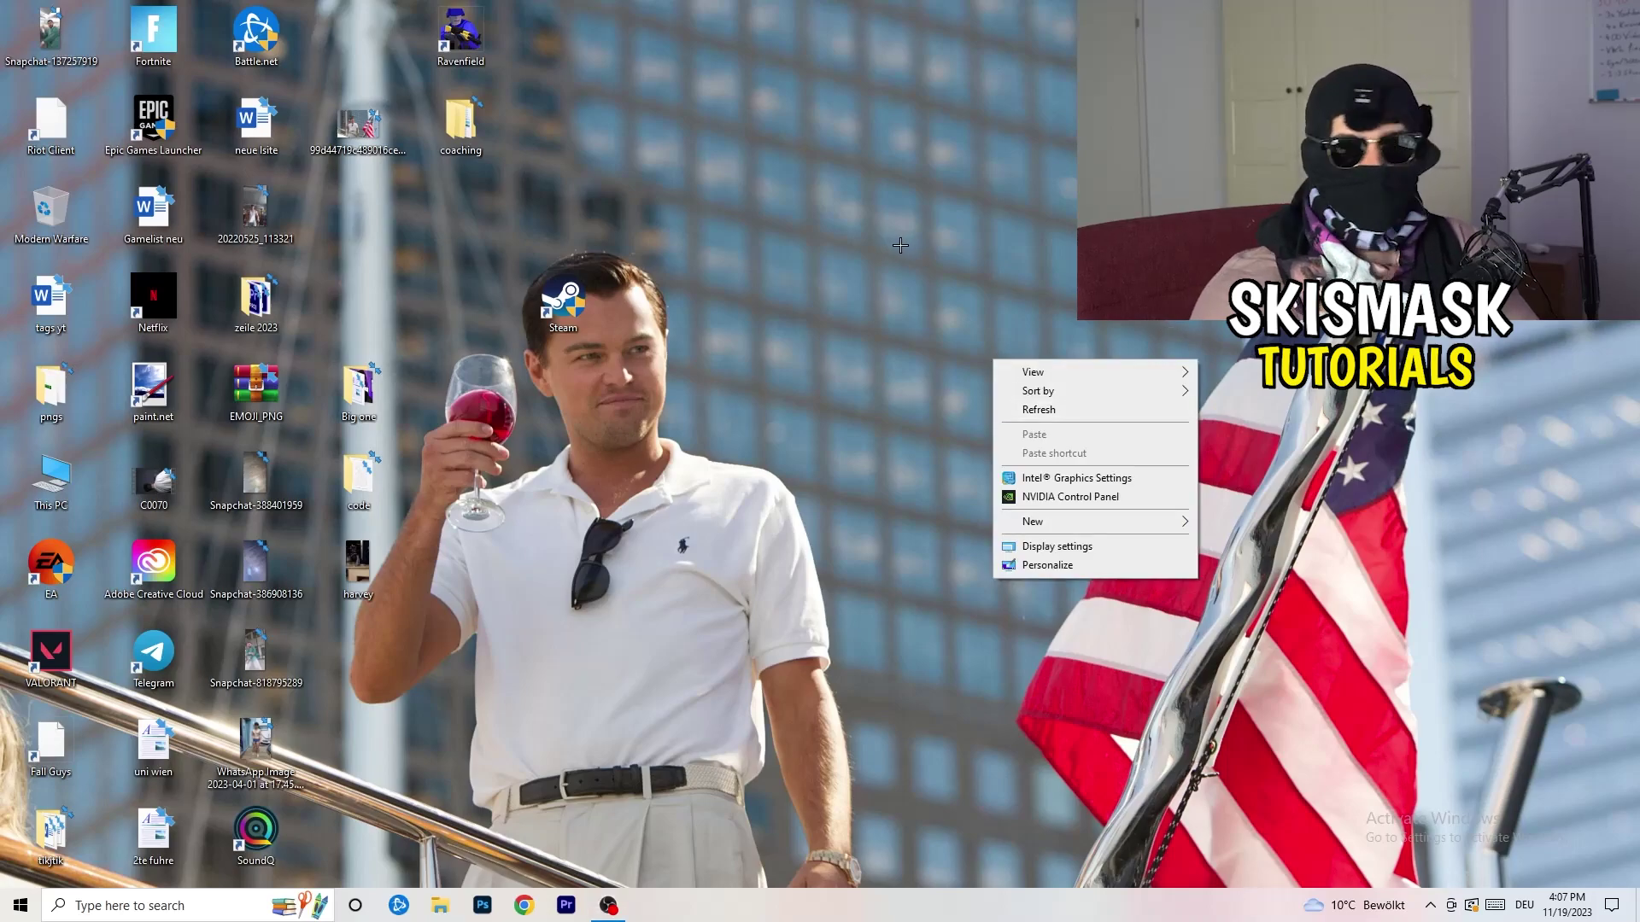
{"action": "left_click", "coordinate": [1093, 497]}
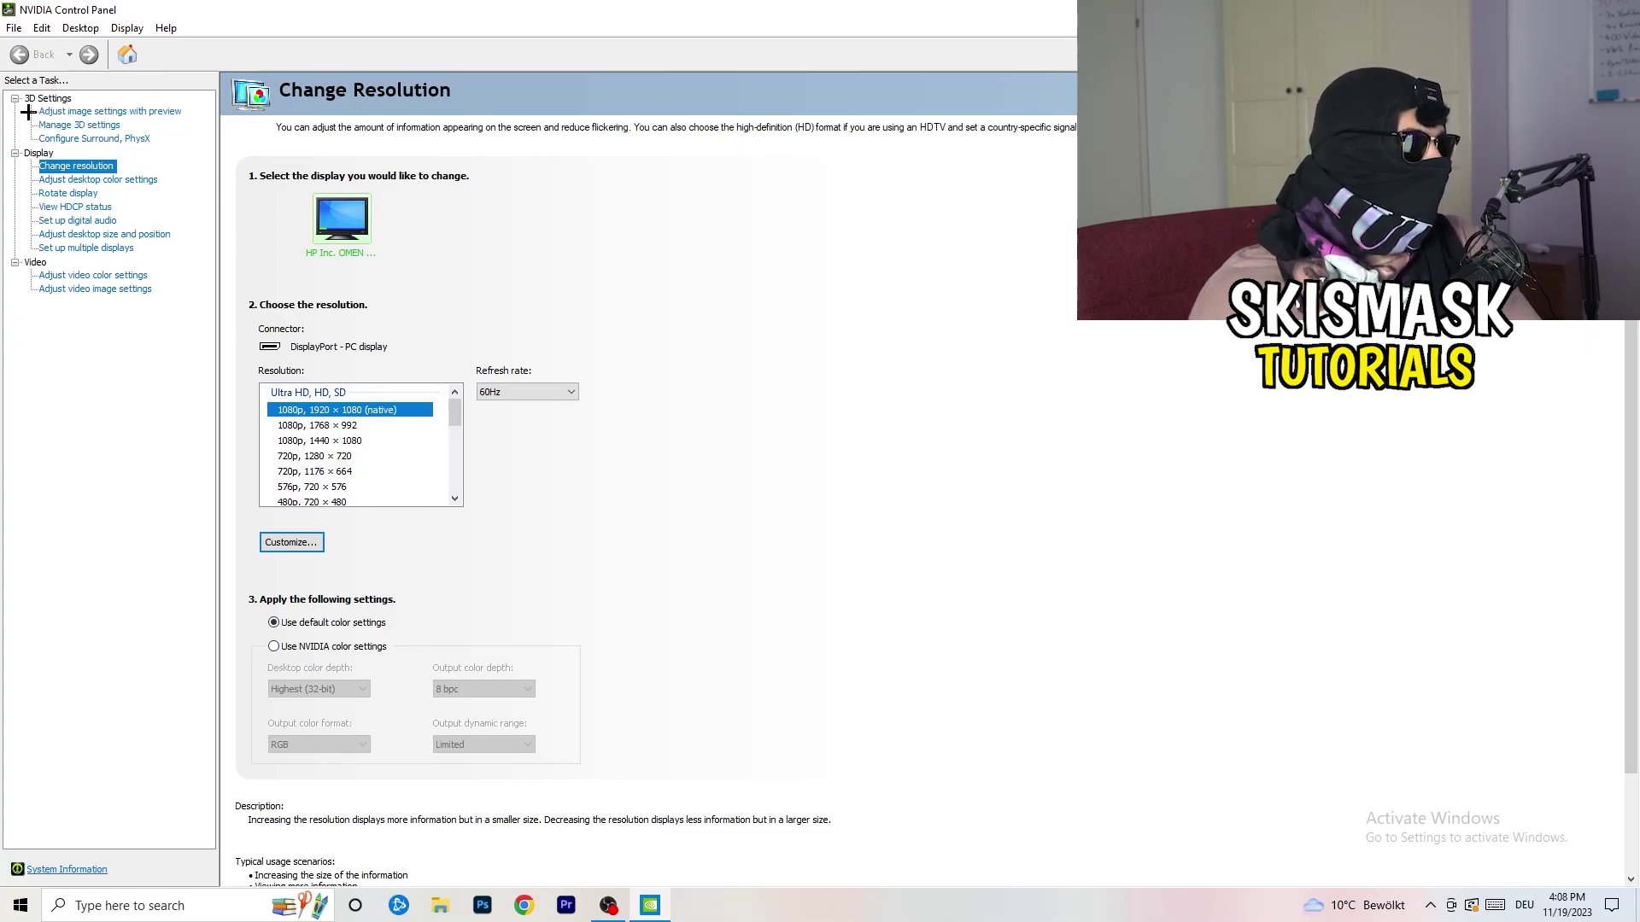
{"action": "left_click", "coordinate": [89, 112]}
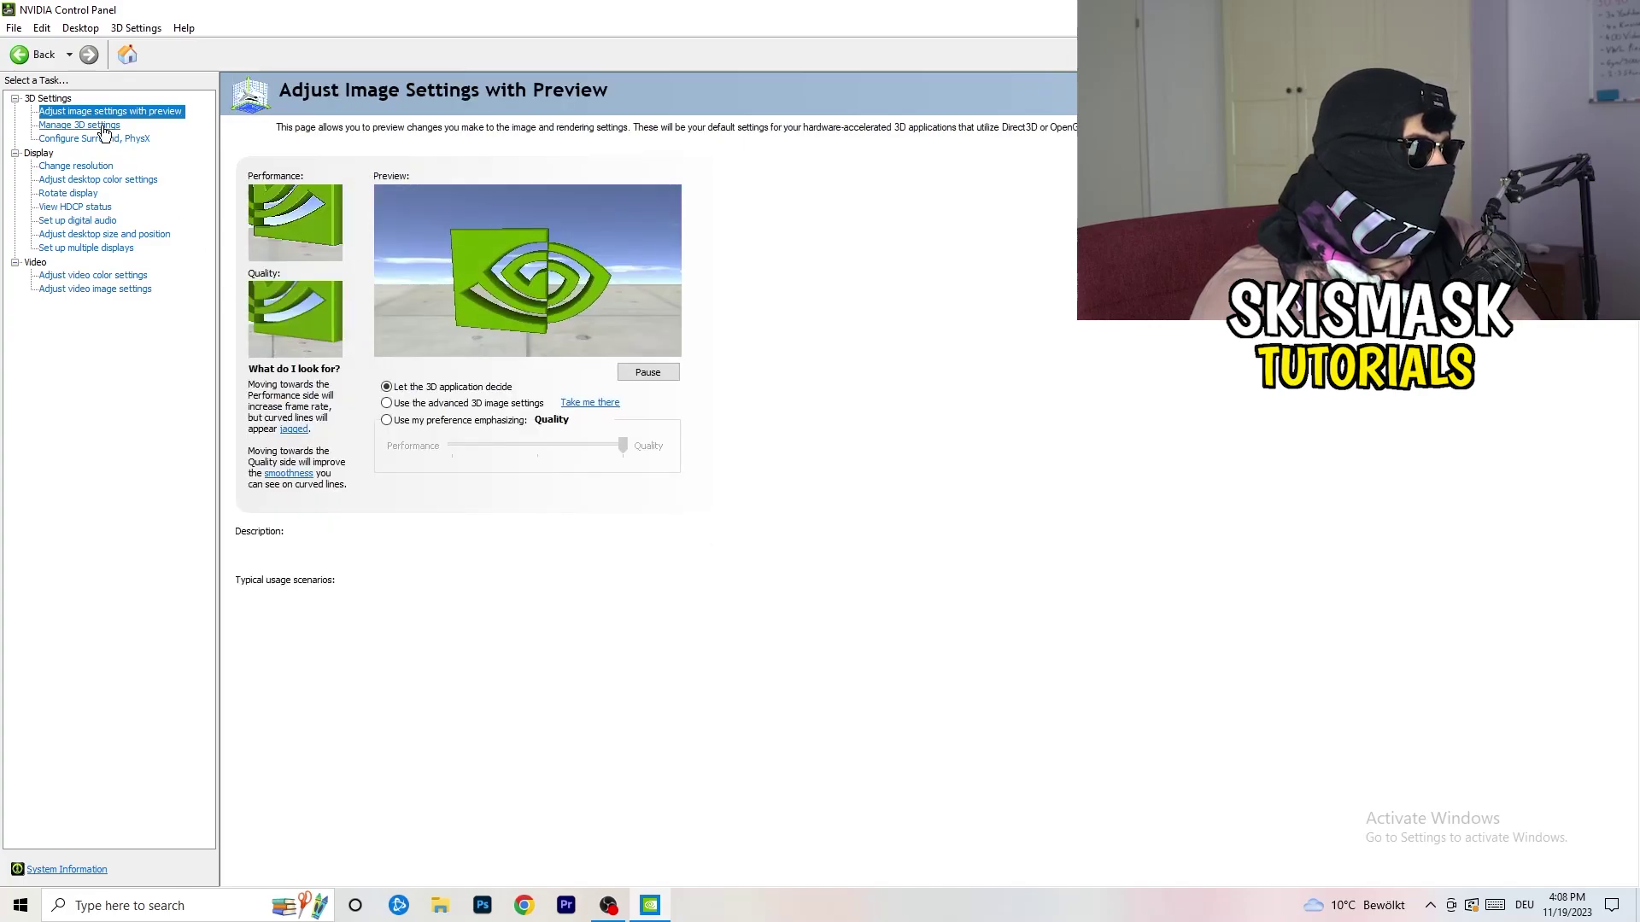
{"action": "mouse_move", "coordinate": [465, 407]}
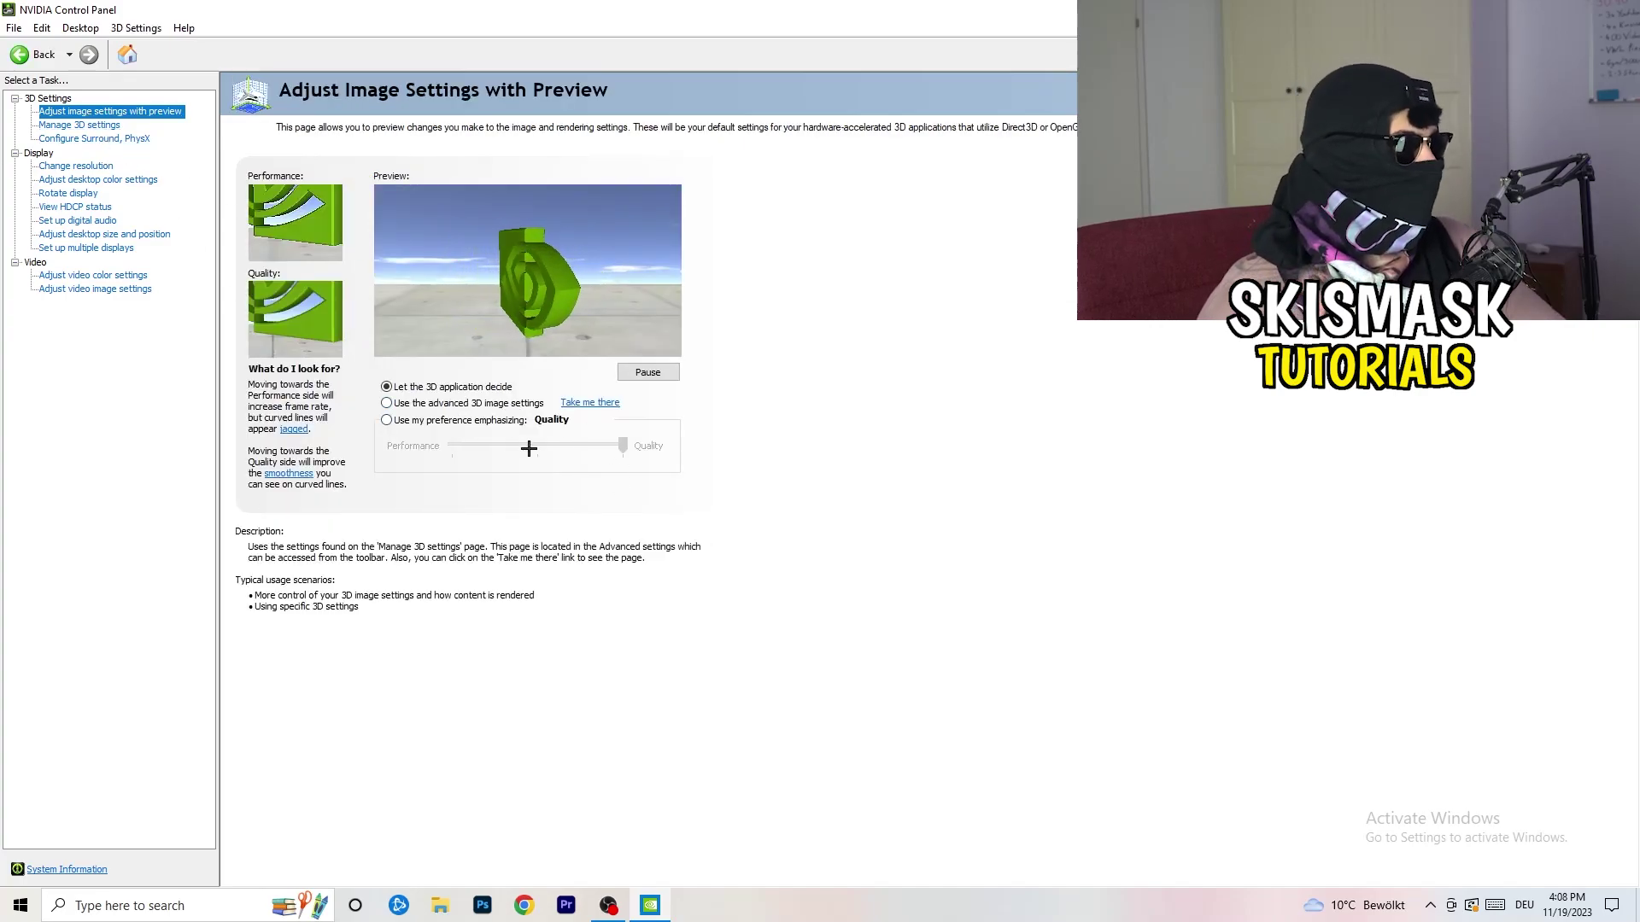